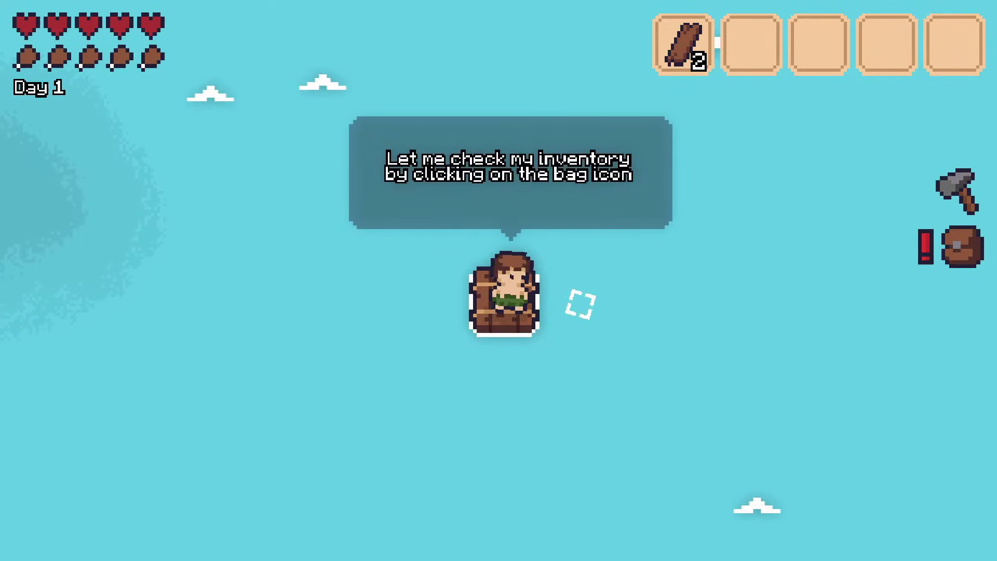
- Briefly open and close the inventory panel, then scroll around the level
left_click(961, 246)
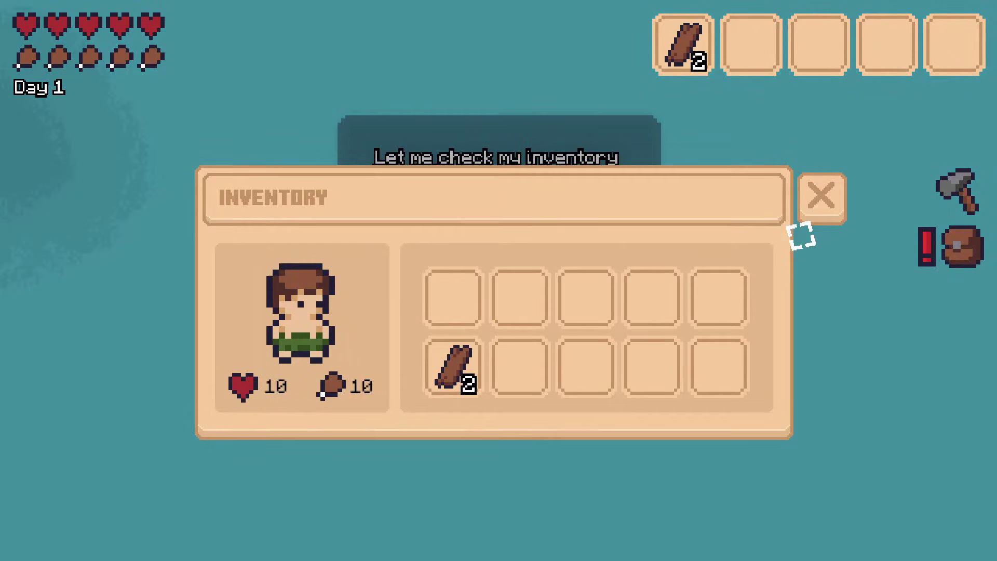
left_click(810, 197)
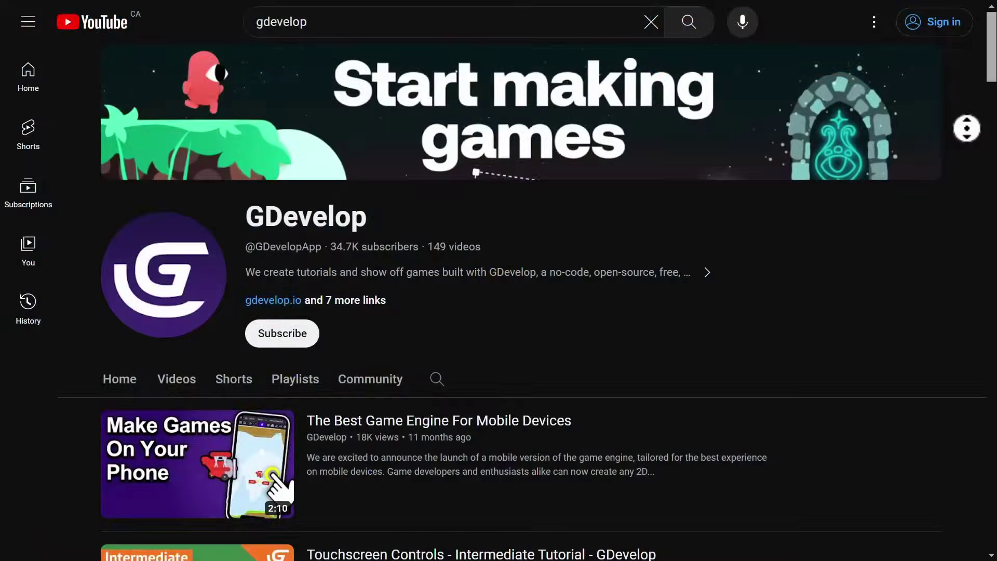
scroll(966, 142, "down", 3)
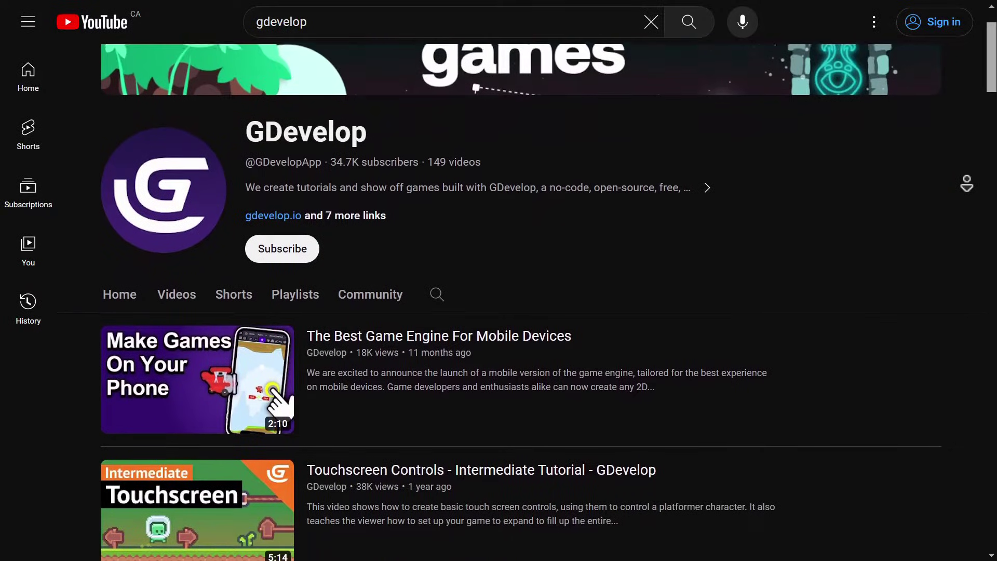
scroll(966, 184, "down", 4)
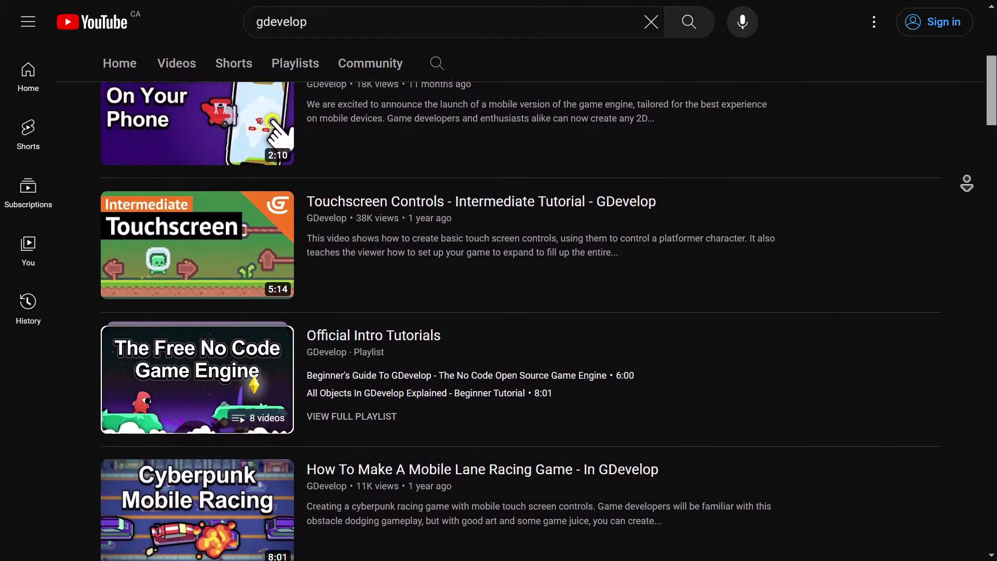
mouse_move(167, 241)
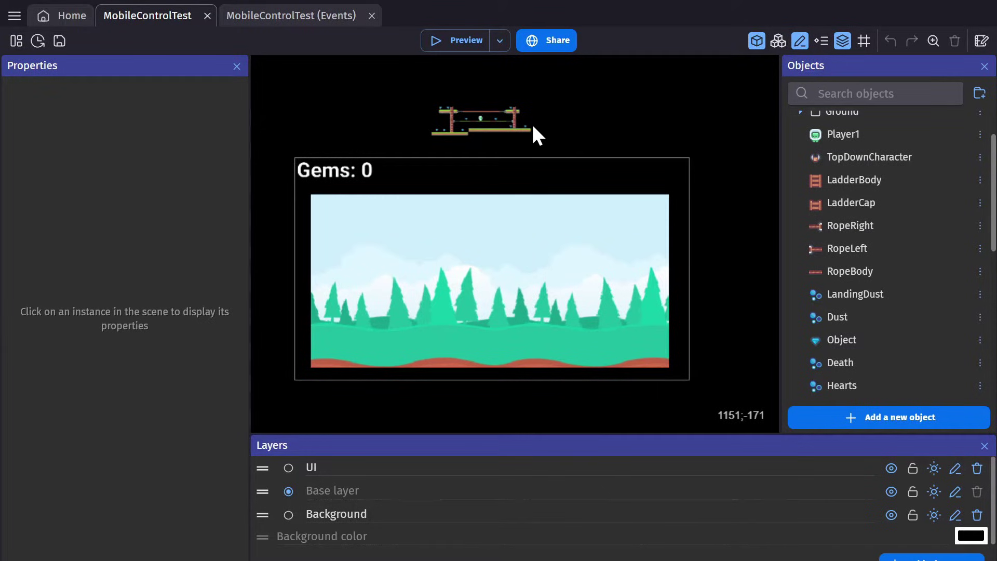
- Zoom into the level and check Player1's behaviors without changing anything
scroll(533, 126, "up", 10)
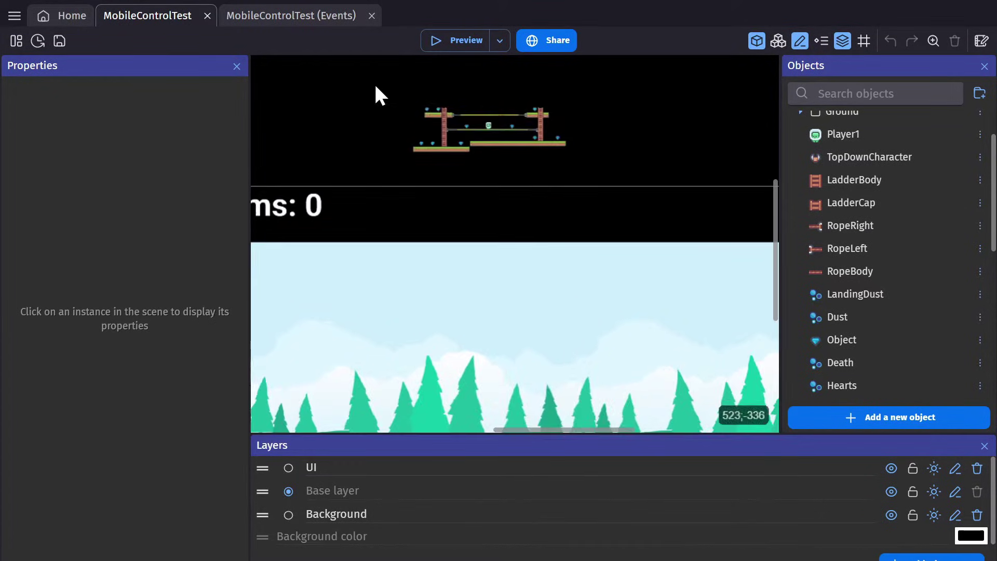
scroll(500, 102, "up", 8)
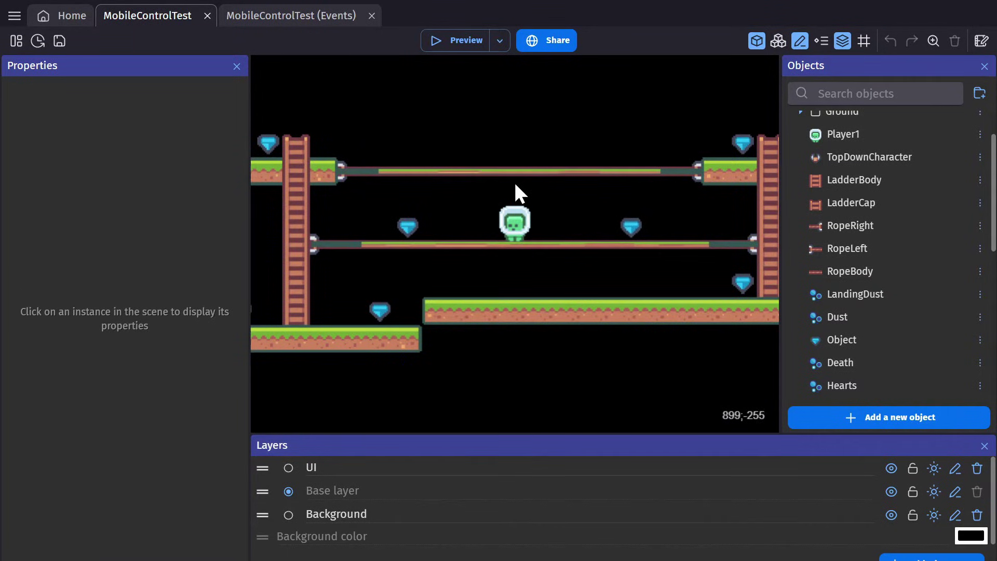
double_click(517, 220)
left_click(457, 83)
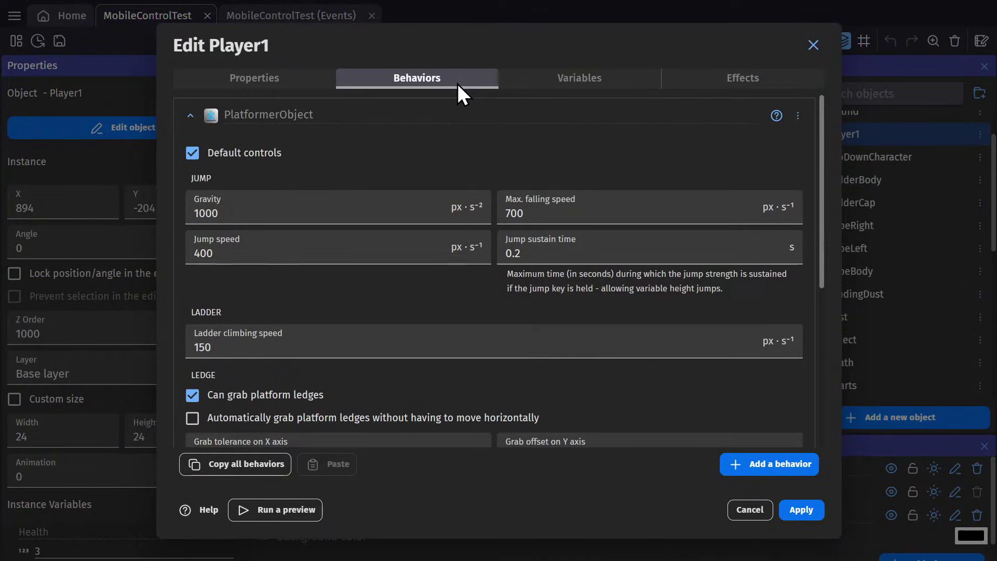
left_click(802, 509)
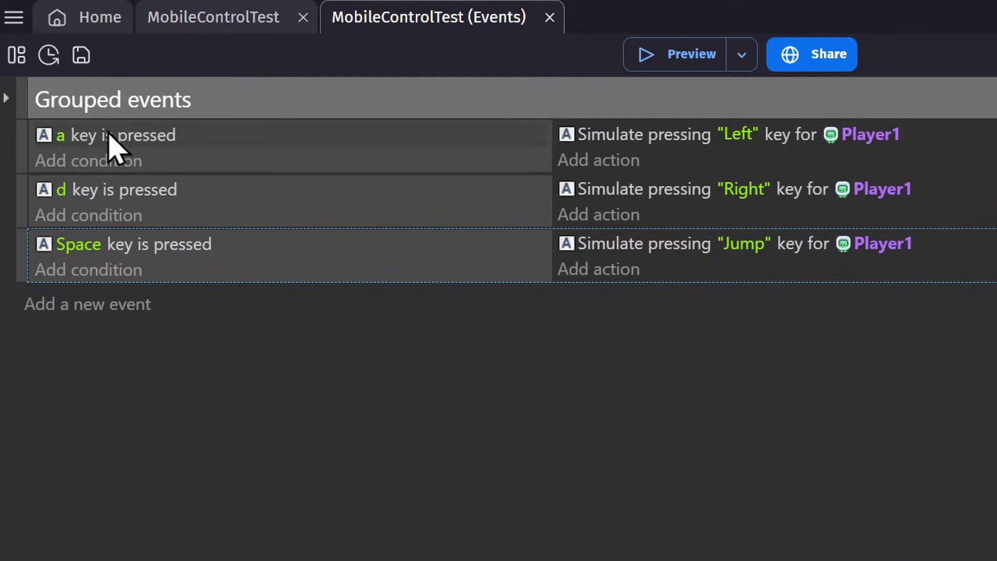
- Give the gem Object the Draggable object behavior and drag a gem in a preview
left_click(244, 17)
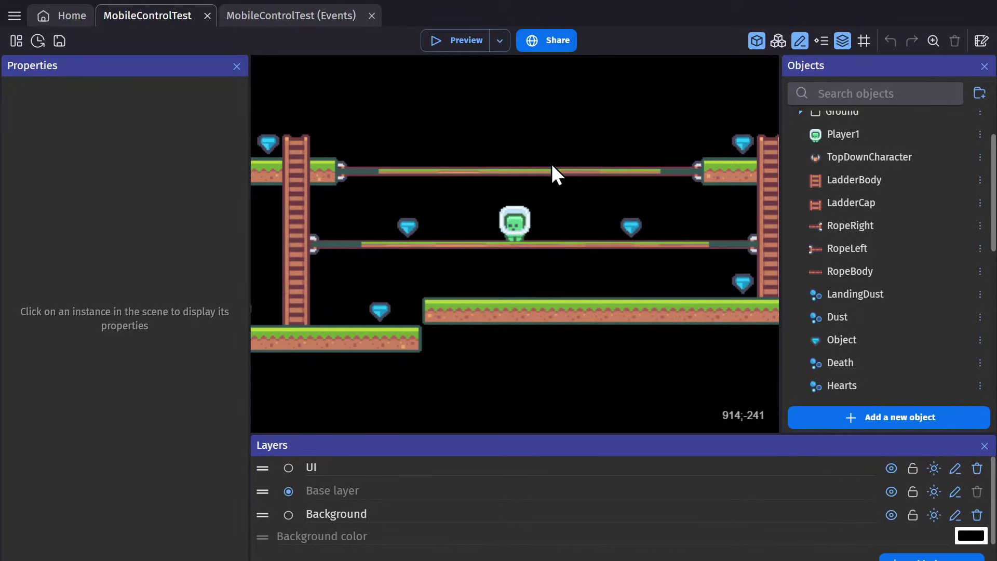
left_click(631, 228)
double_click(630, 227)
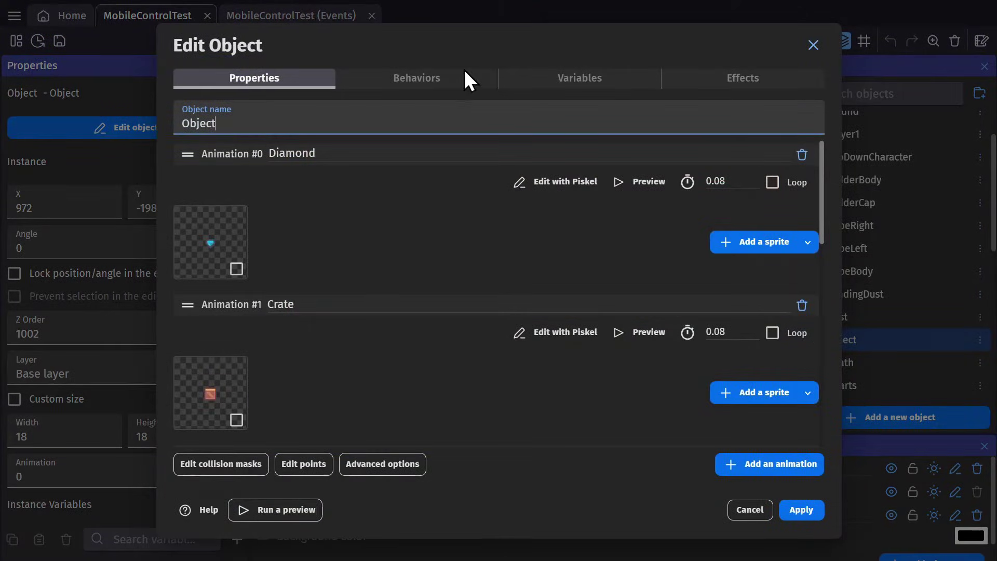
left_click(462, 79)
left_click(728, 462)
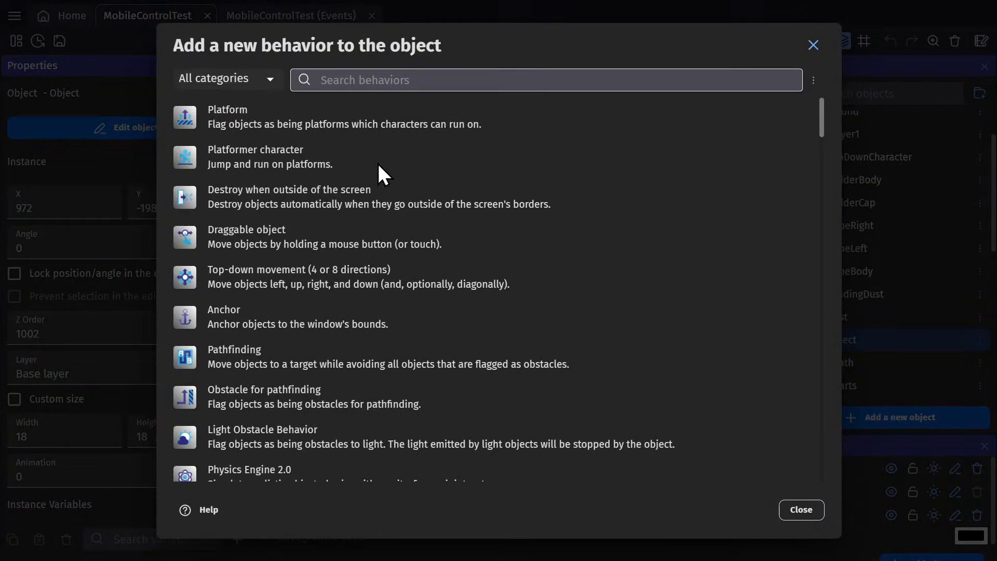
left_click(273, 230)
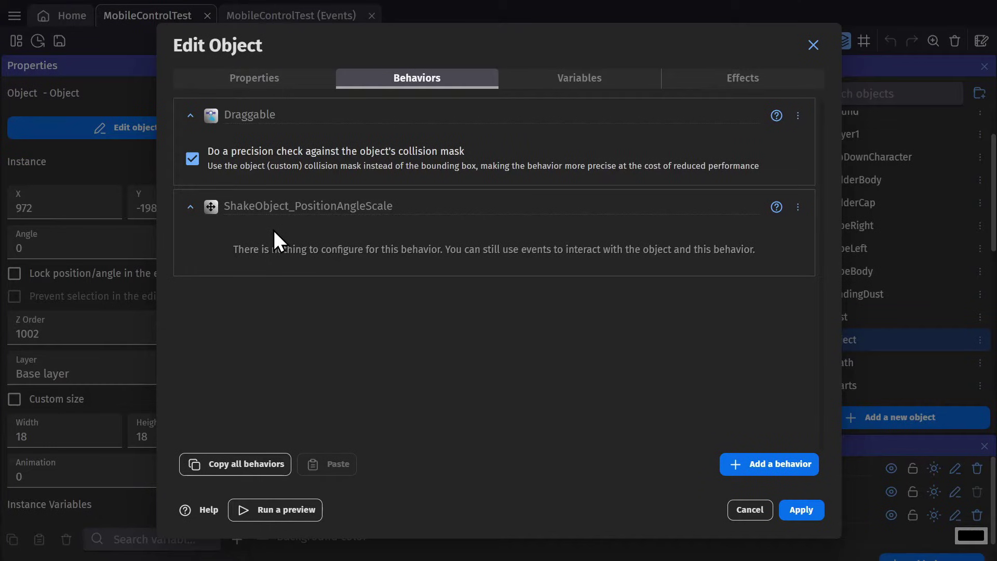
left_click(801, 509)
left_click(443, 39)
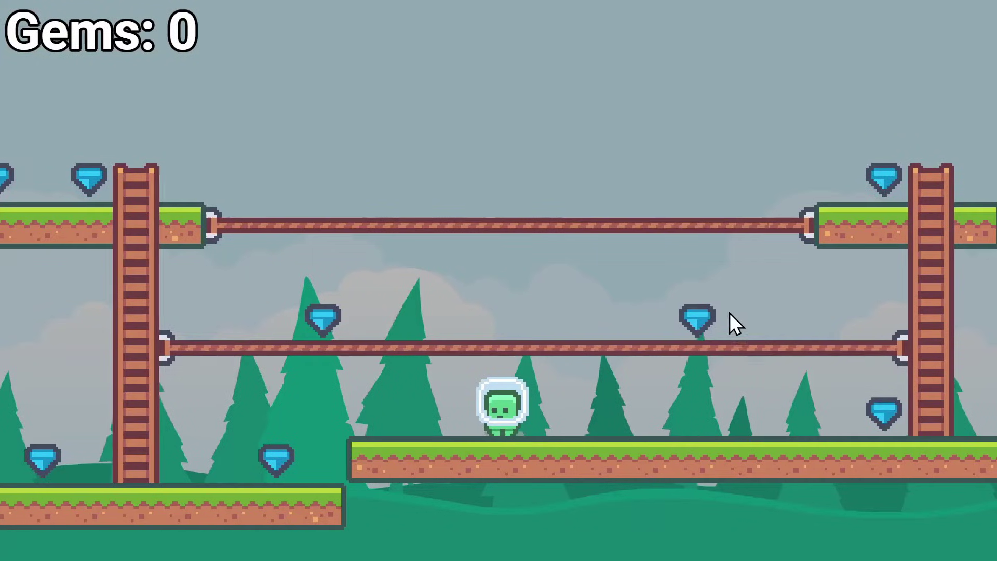
left_click_drag(692, 318, 419, 207)
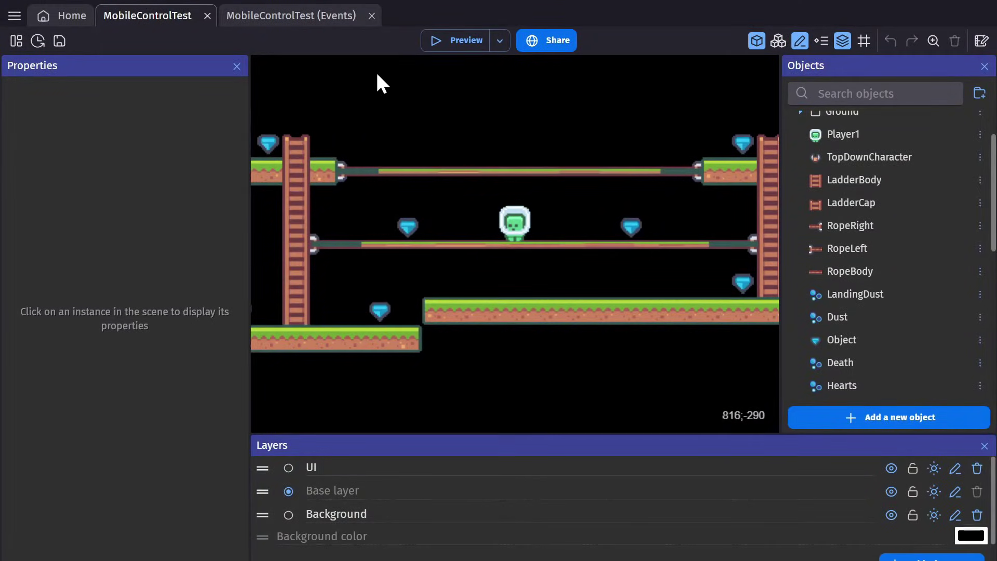
left_click(850, 416)
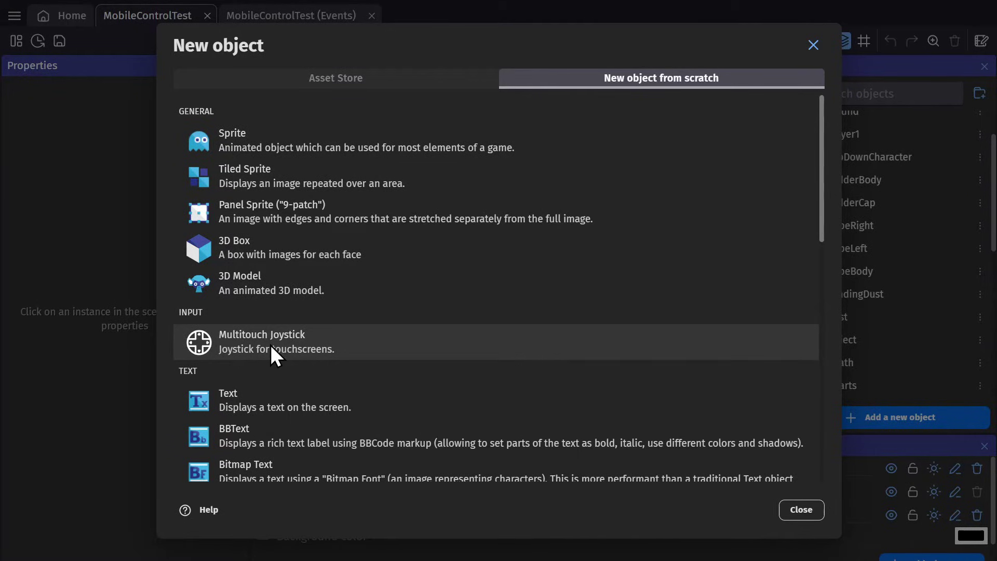
scroll(270, 345, "down", 7)
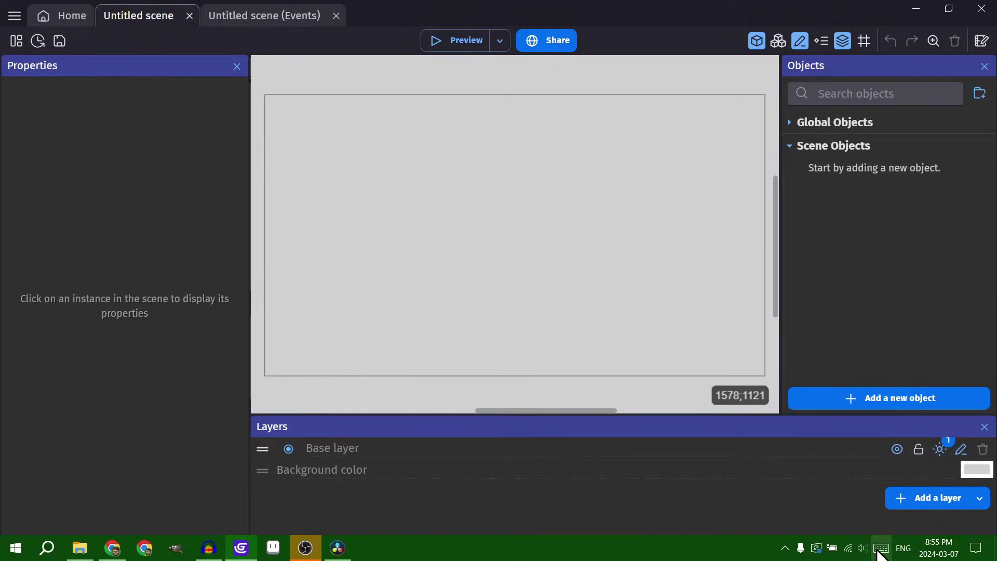
left_click(879, 549)
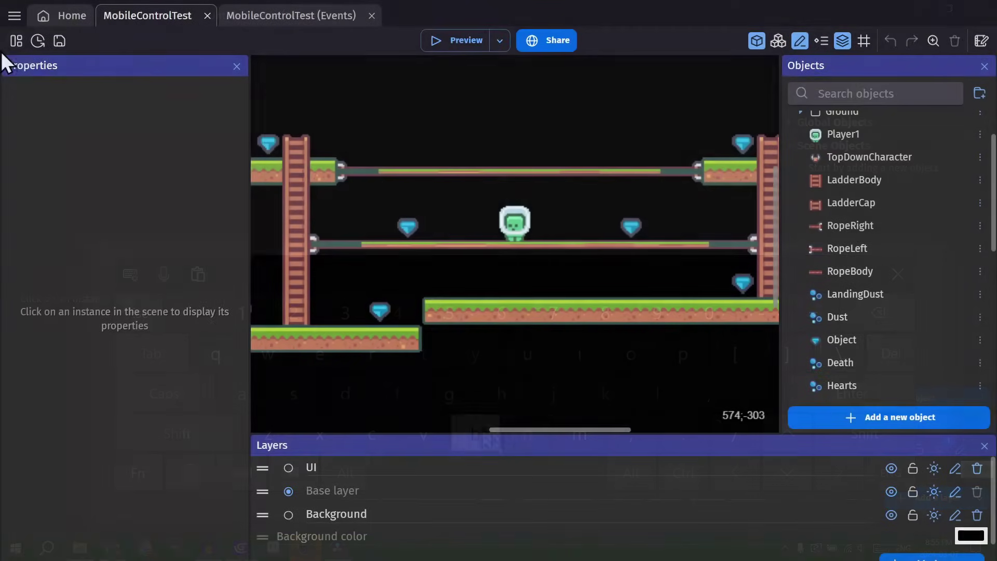
- Search extensions for 'button stat' and install Button states and effects in the project
left_click(13, 45)
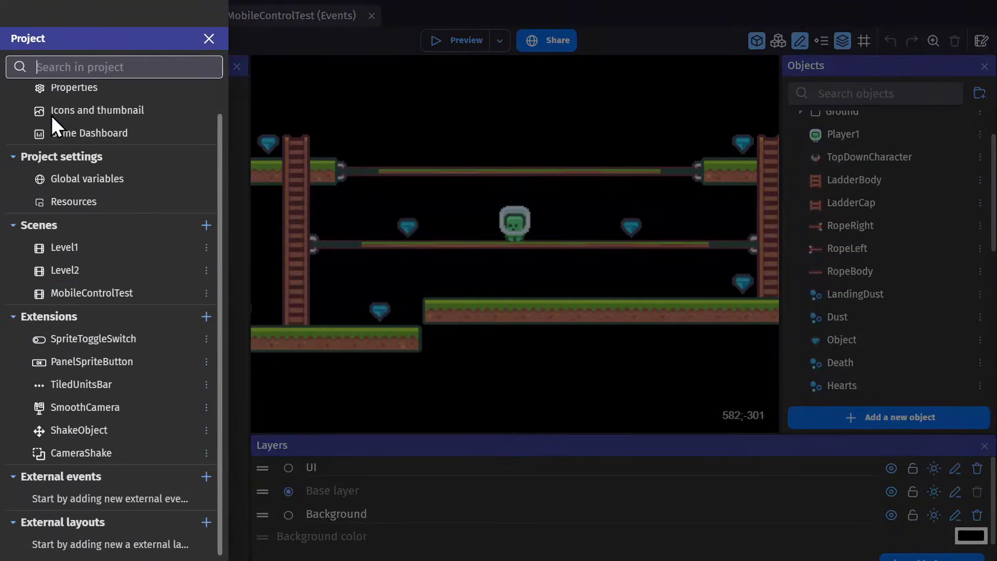
left_click(206, 318)
left_click(340, 80)
type("button")
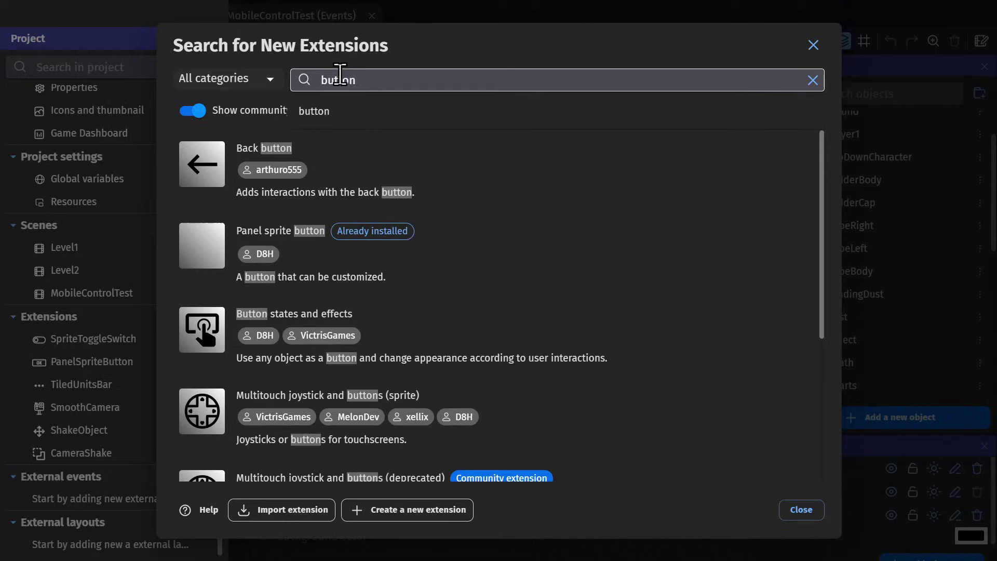
key("Return")
type("stat")
left_click(382, 172)
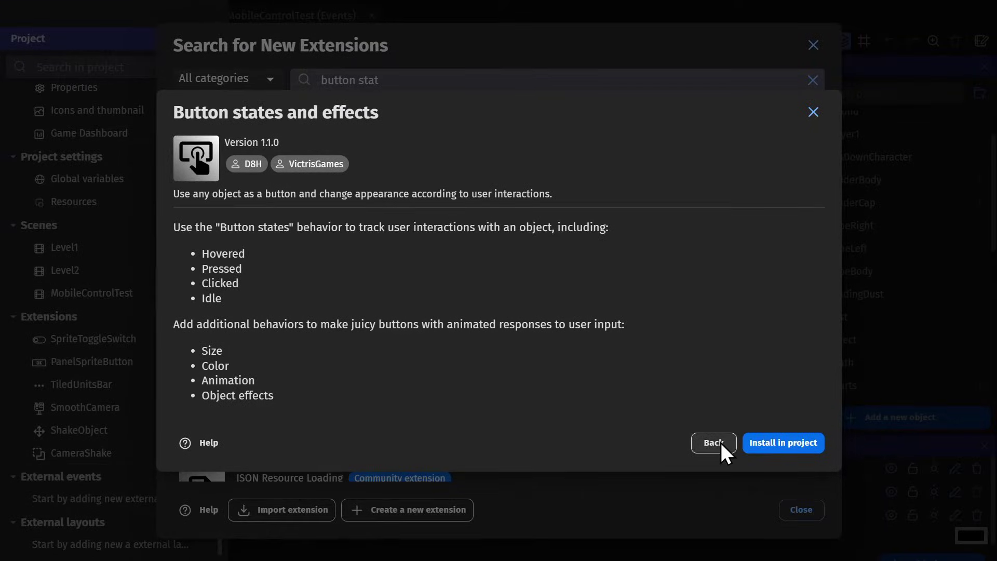
left_click(779, 442)
- Add the Button states behavior to the Player1 object
key("Escape")
left_click(518, 242)
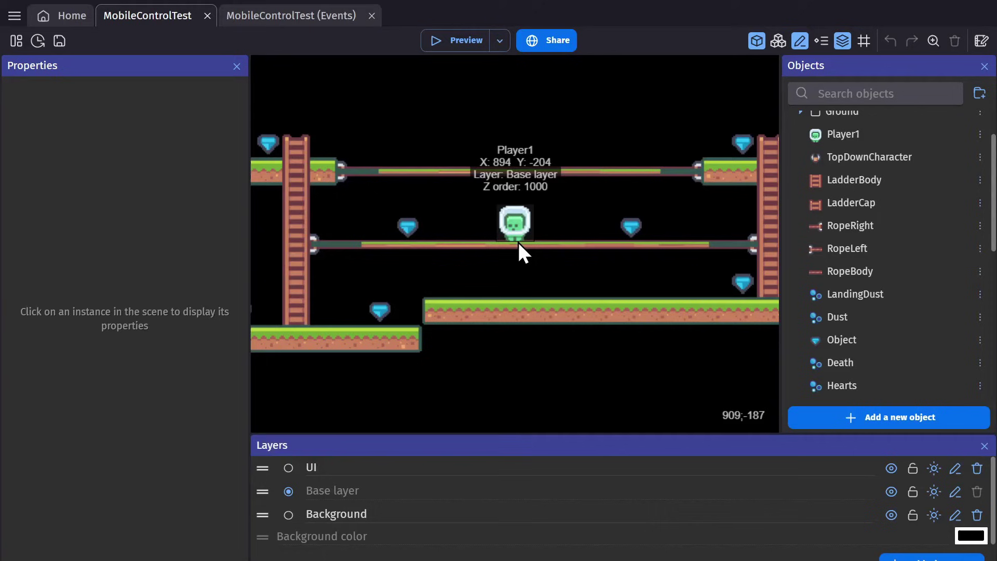
double_click(516, 226)
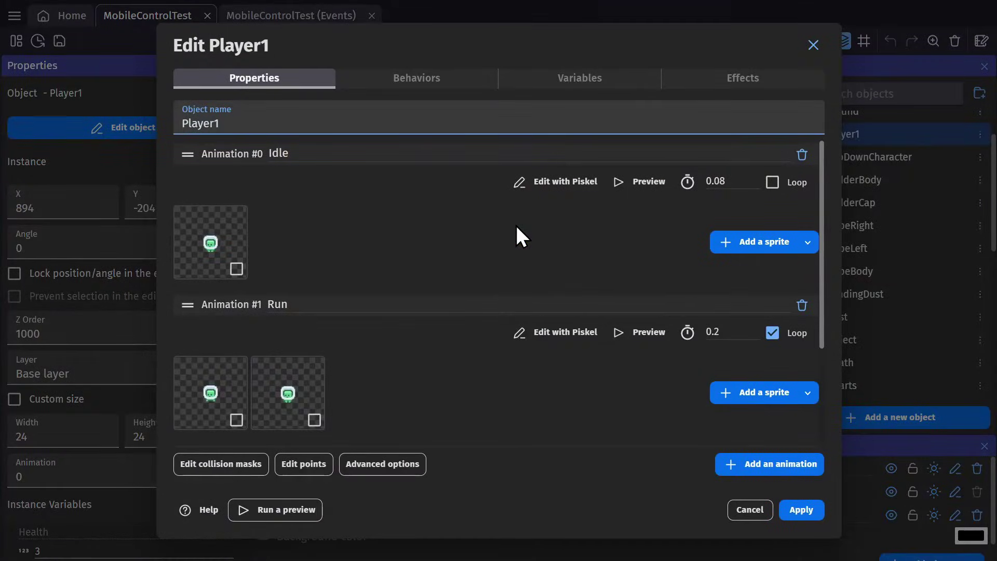
left_click(439, 81)
left_click(806, 465)
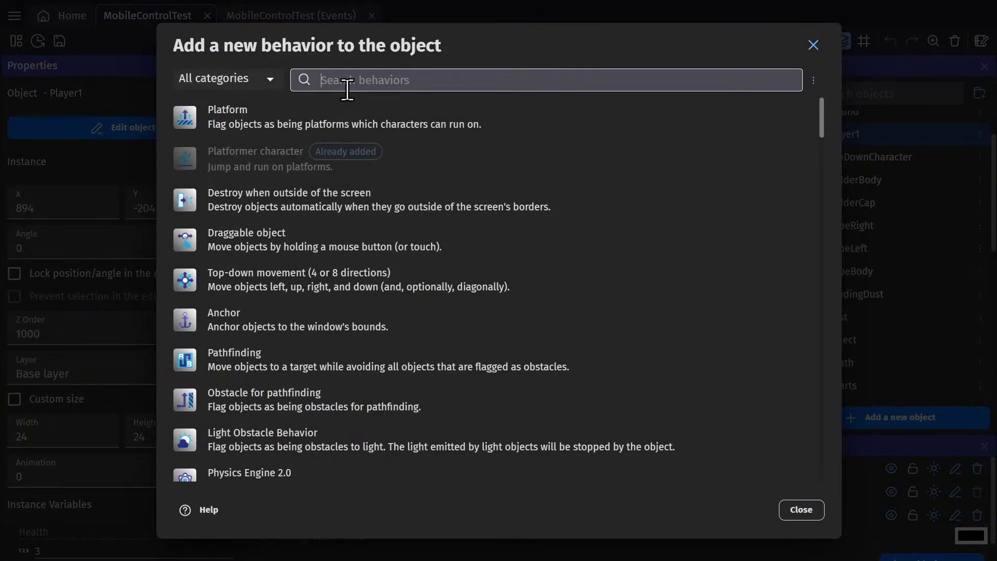
type("button")
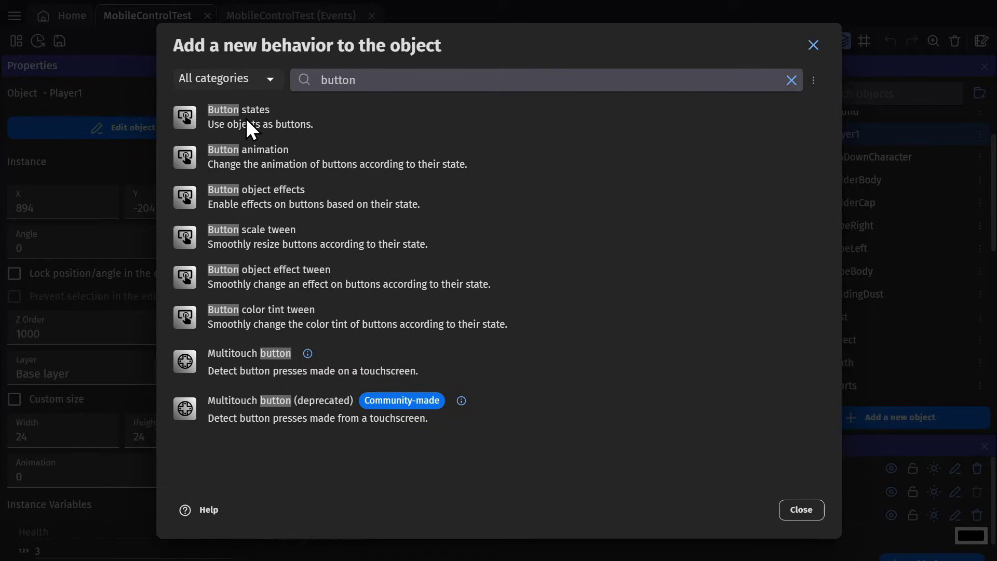
left_click(273, 120)
left_click(800, 512)
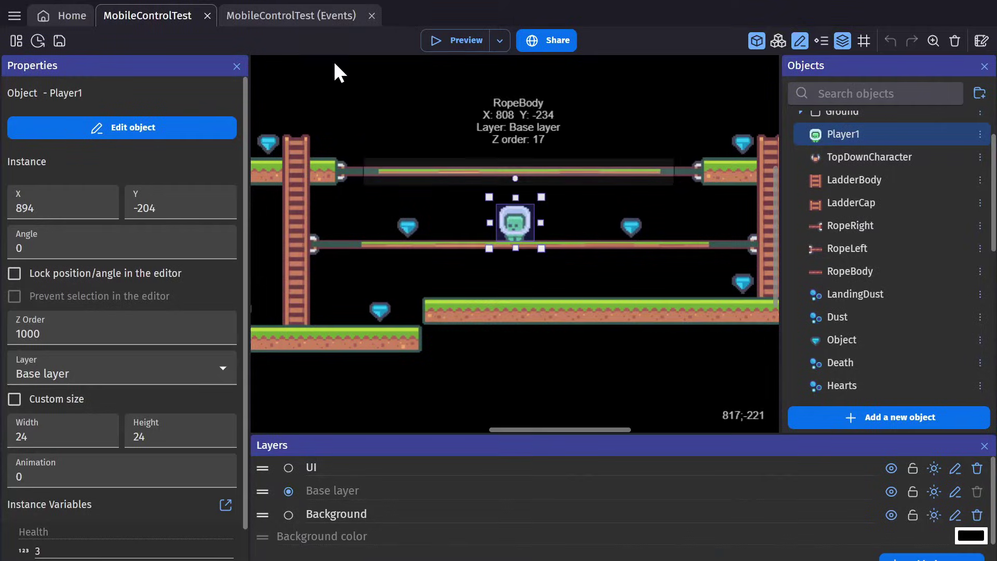
- Add a 'Player1 is clicked' condition to the Jump event and delete the Space key condition
left_click(281, 15)
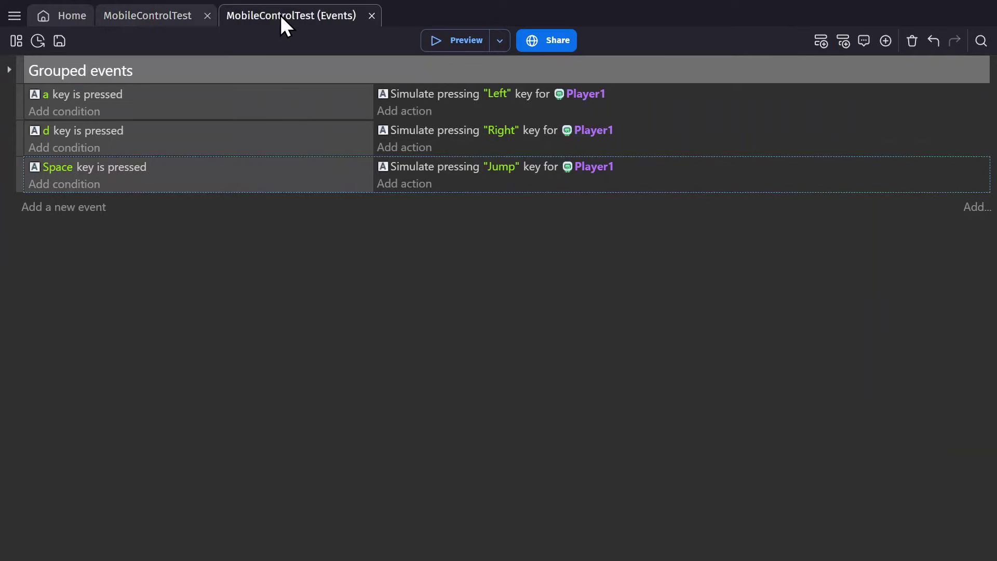
left_click(86, 188)
left_click(88, 140)
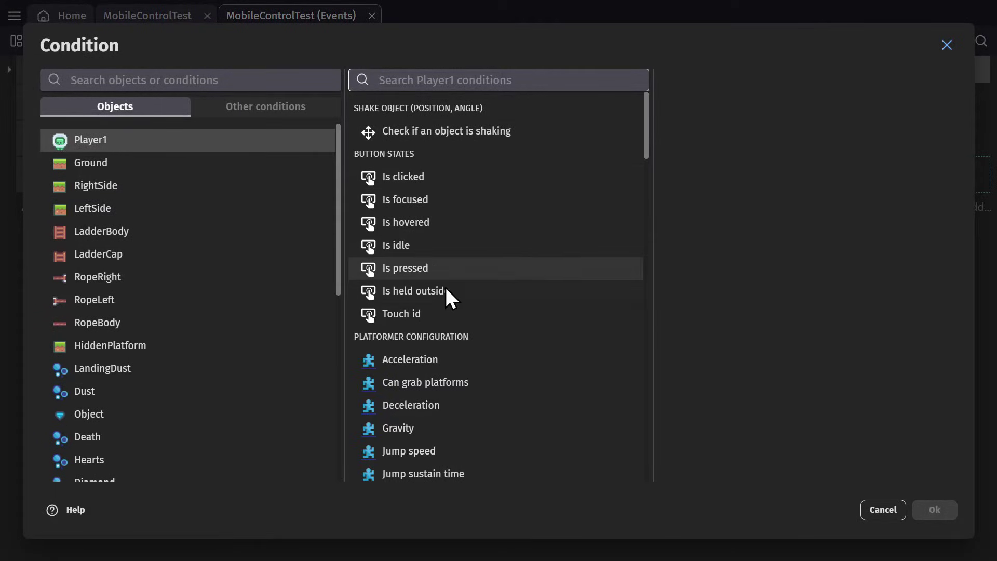
left_click(444, 176)
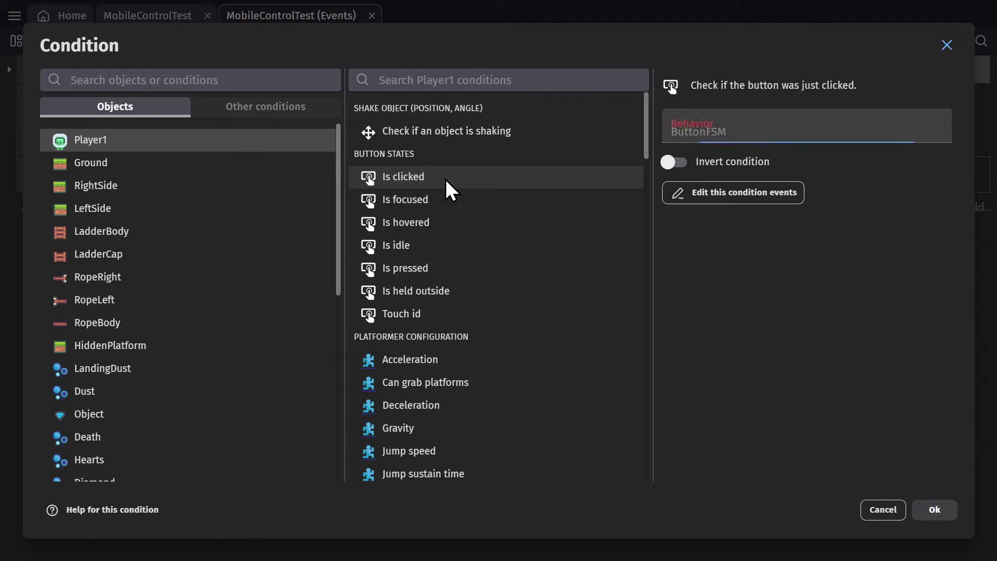
left_click(939, 509)
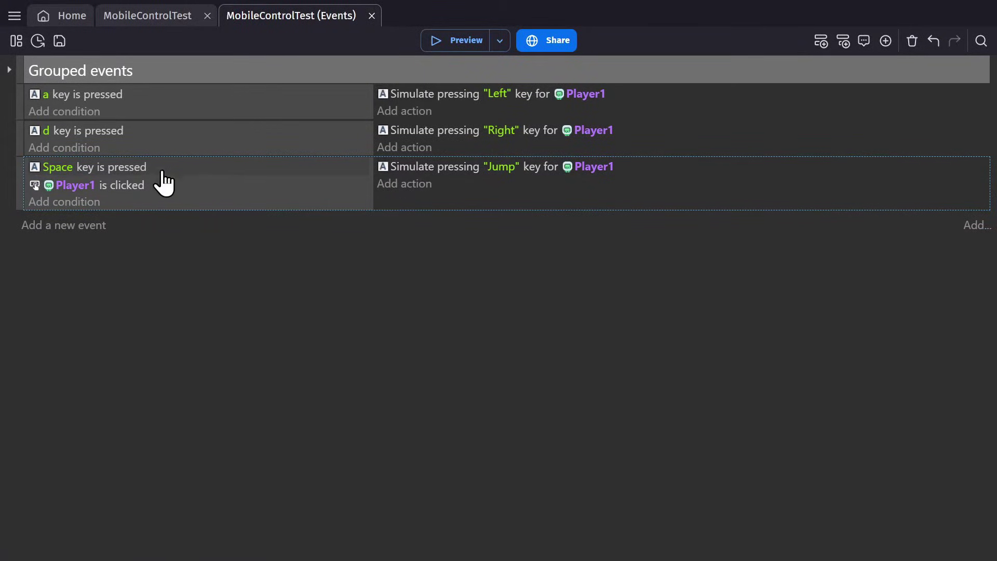
left_click(136, 168)
key("Delete")
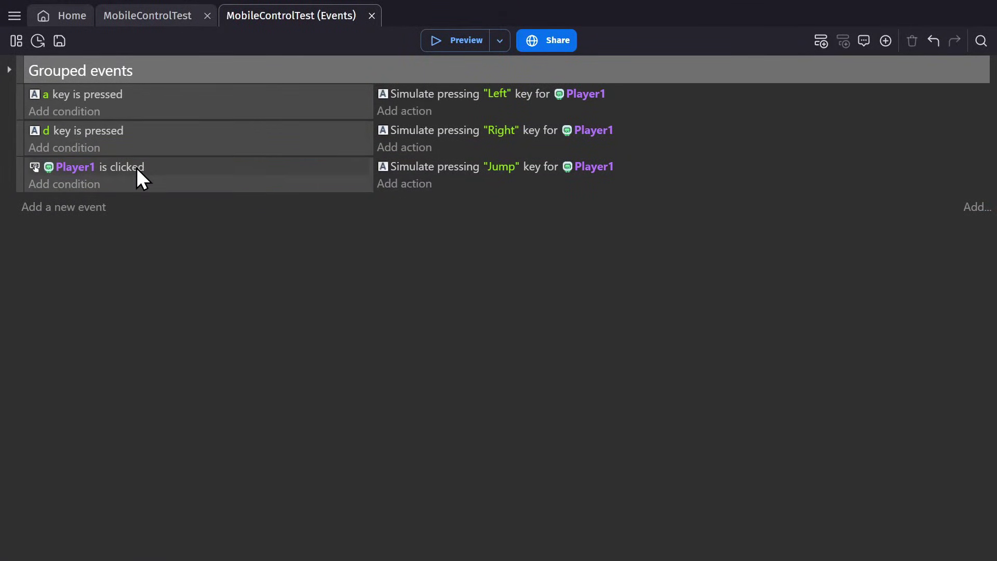
- Preview the game, click Player1 several times to make it jump, then close the preview
left_click(446, 46)
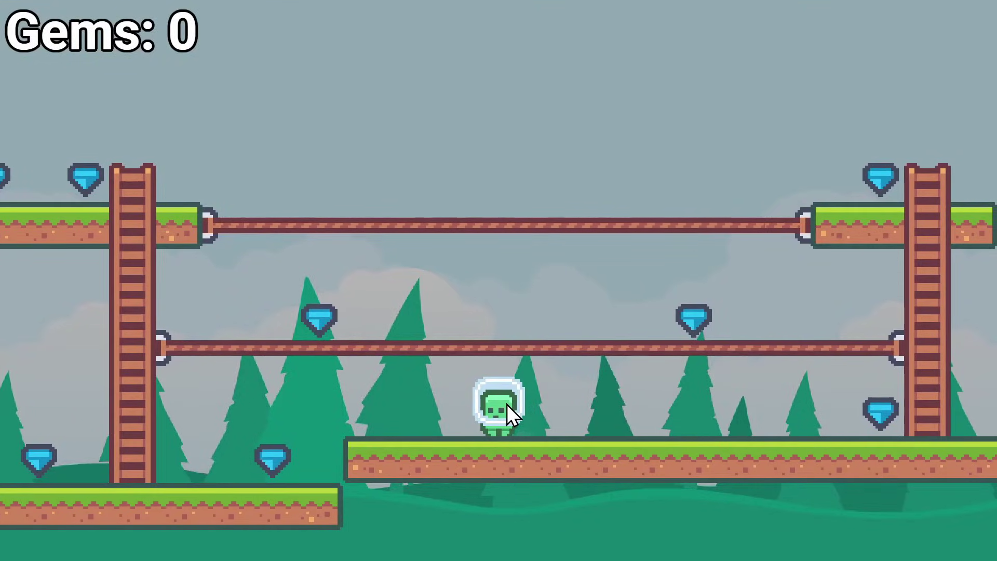
left_click(507, 404)
left_click(497, 332)
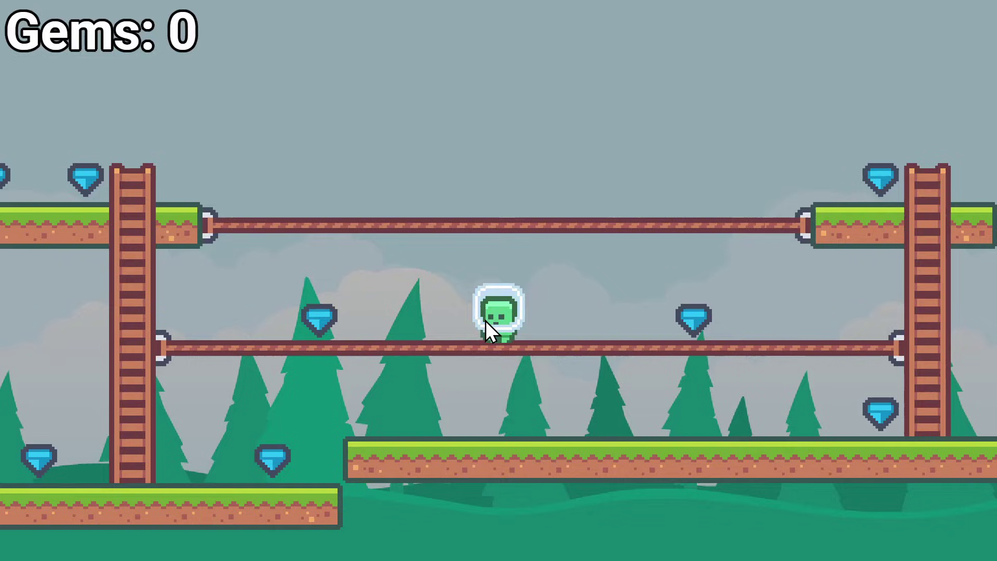
left_click(489, 314)
left_click(493, 307)
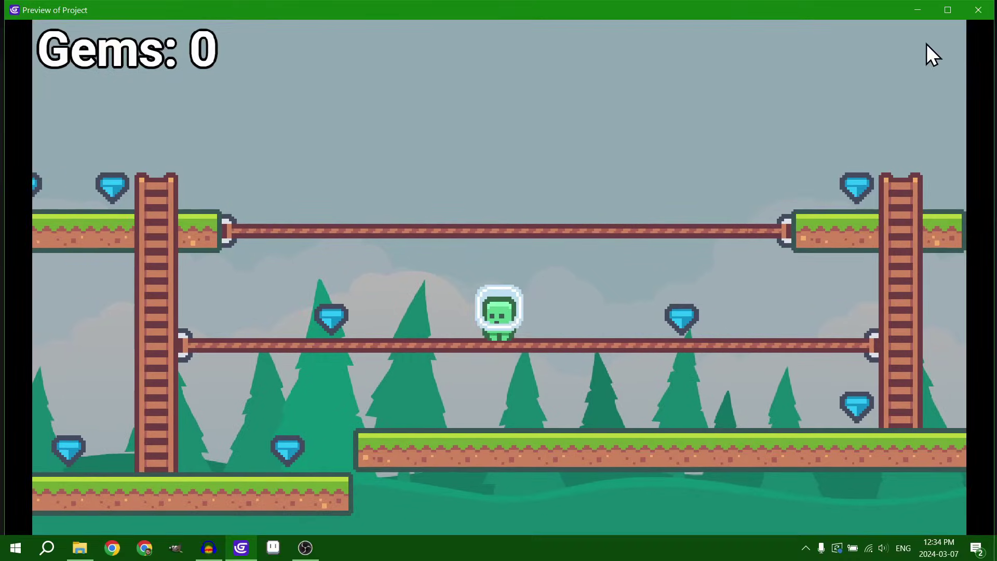
left_click(974, 7)
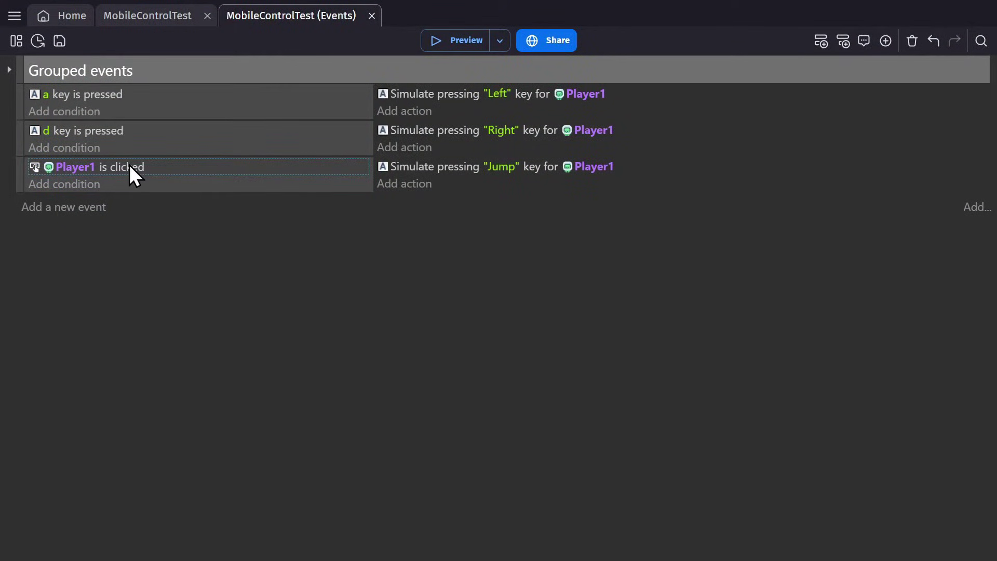
- Search the asset store for 'arrow' and add Top arrow button as a TopArrowButton object
left_click(134, 24)
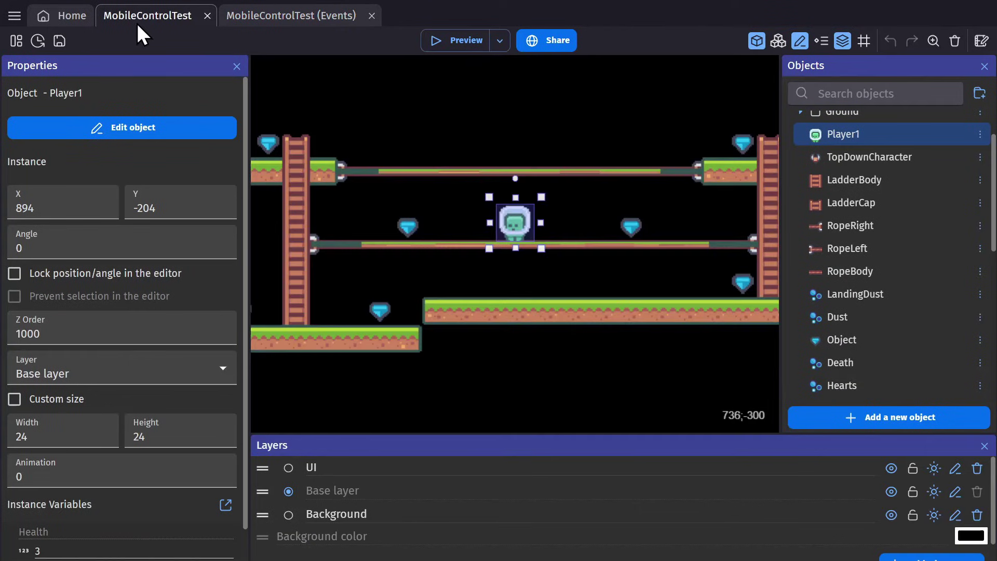
left_click(852, 423)
left_click(329, 78)
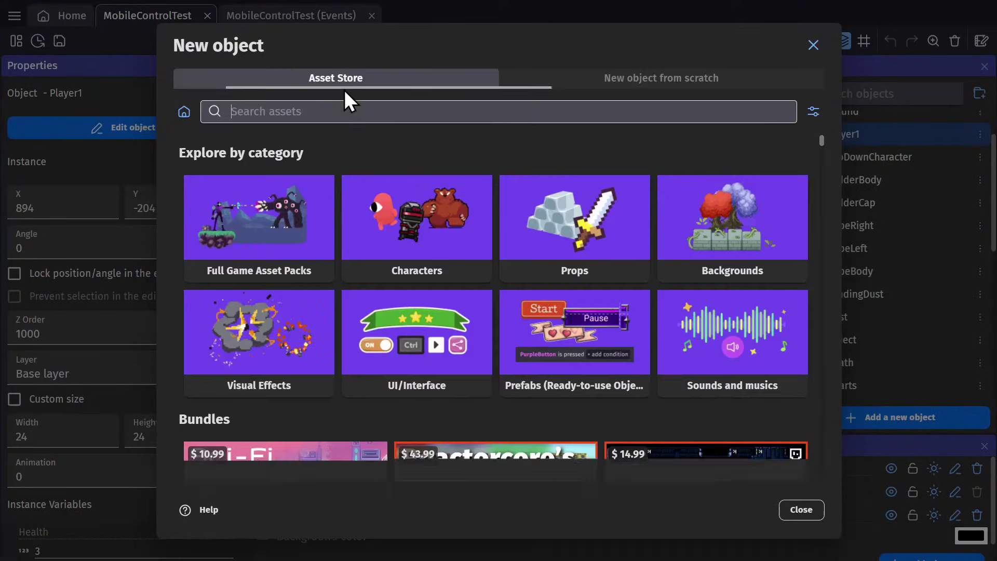
left_click(349, 111)
type("arrow")
scroll(411, 254, "down", 10)
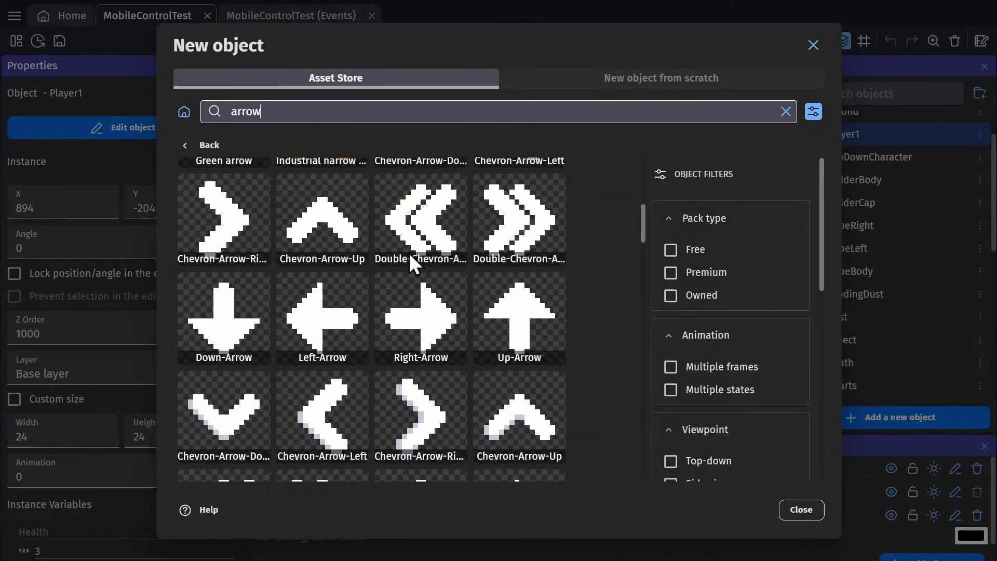
scroll(501, 314, "down", 3)
left_click(349, 344)
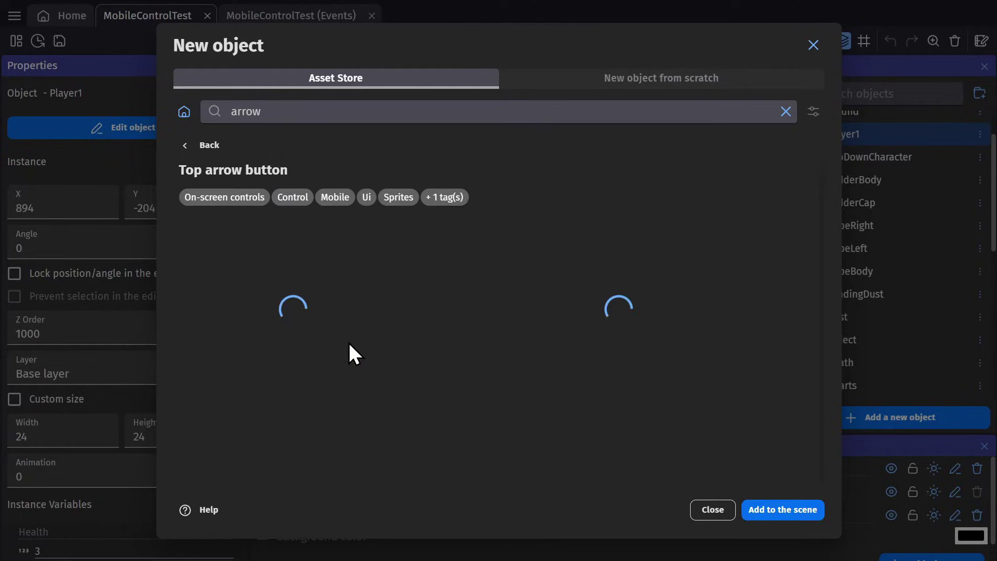
left_click(773, 511)
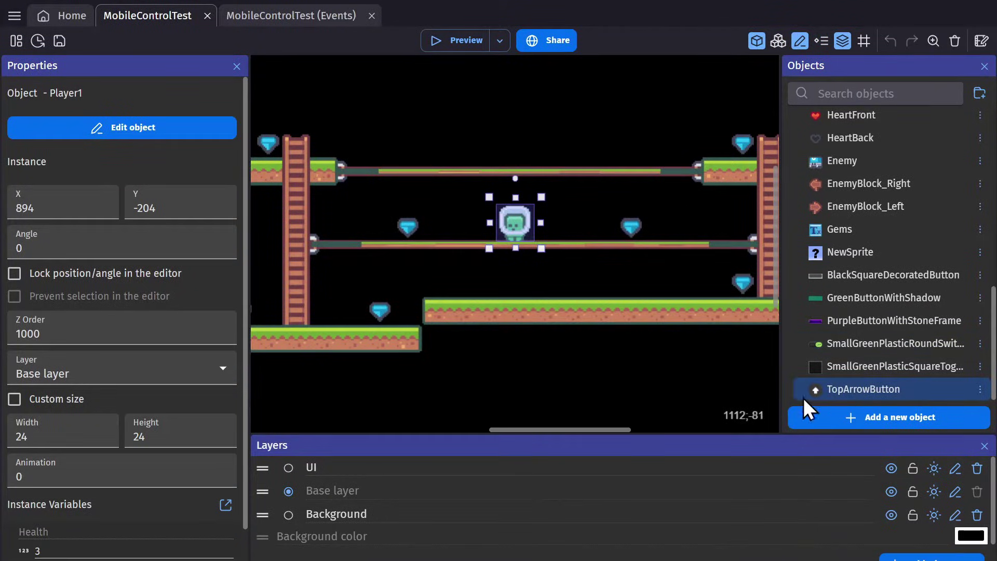
- Create a new scene layer named MobileControls
scroll(644, 391, "down", 5, "ctrl")
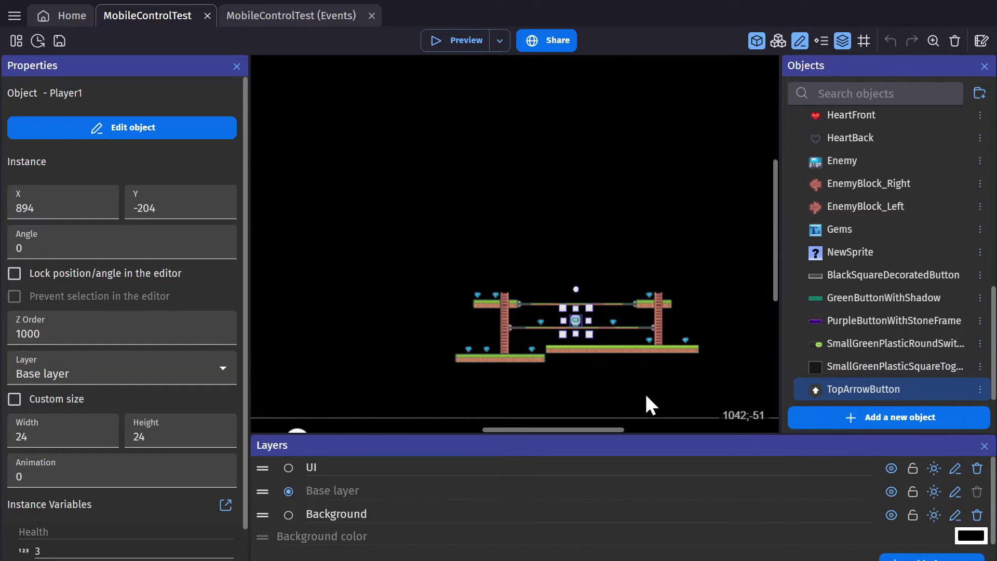
scroll(675, 327, "down", 3)
scroll(675, 328, "right", 2)
scroll(930, 540, "down", 1)
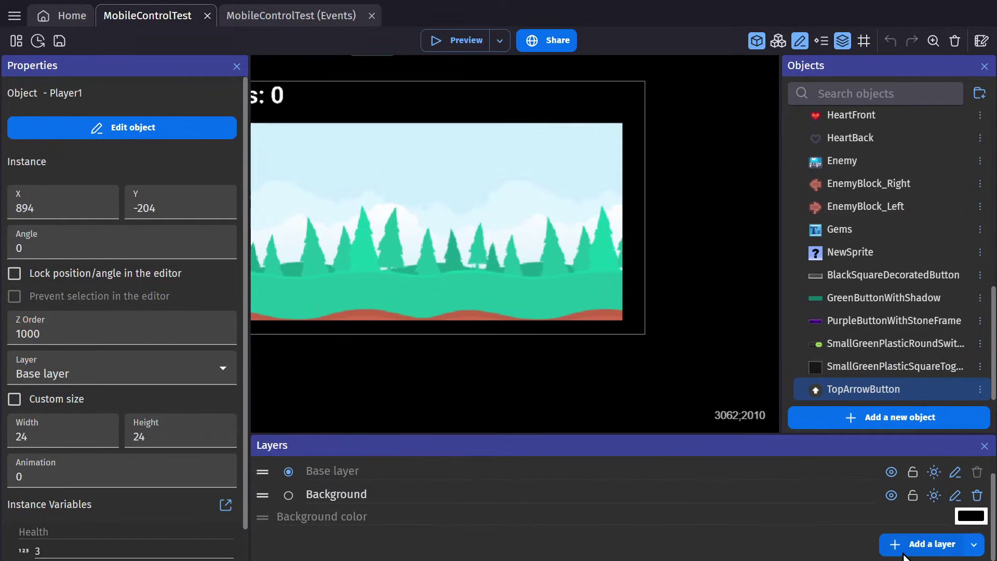
left_click(930, 543)
double_click(436, 467)
type("MobileControls")
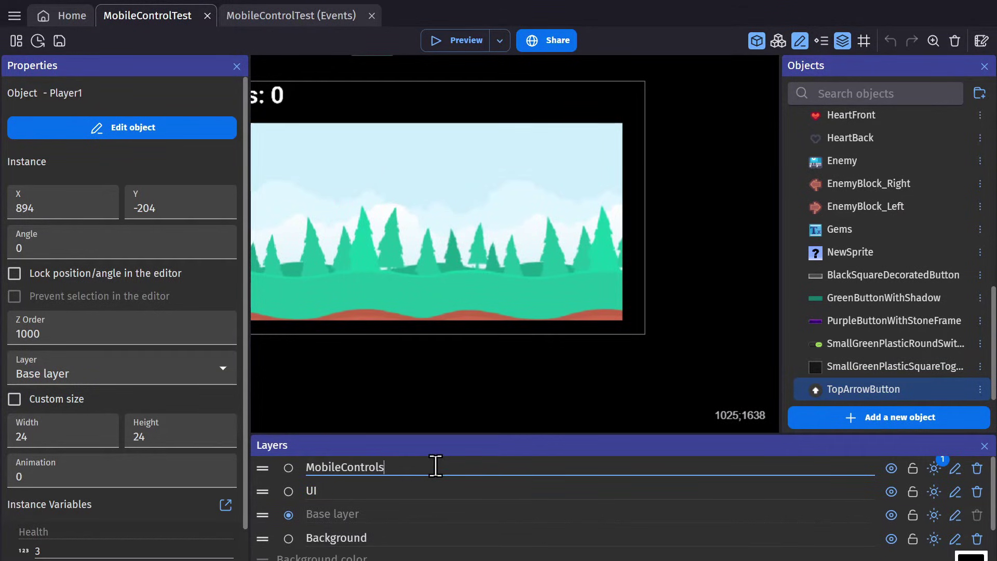
key("Return")
- Place a TopArrowButton sized 237 by 237 on the MobileControls layer
left_click_drag(822, 388, 632, 334)
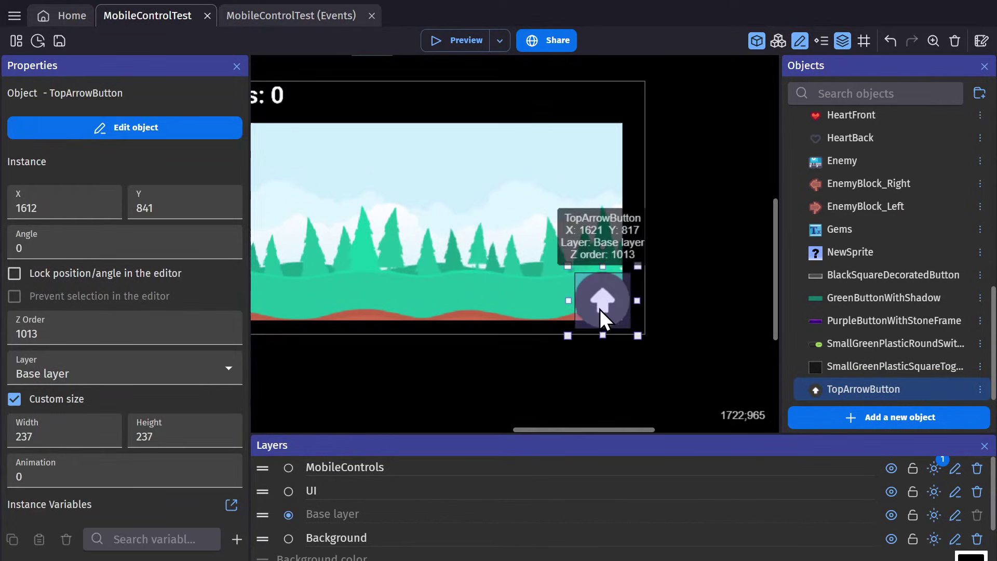
left_click(604, 231)
left_click(600, 294)
left_click(187, 366)
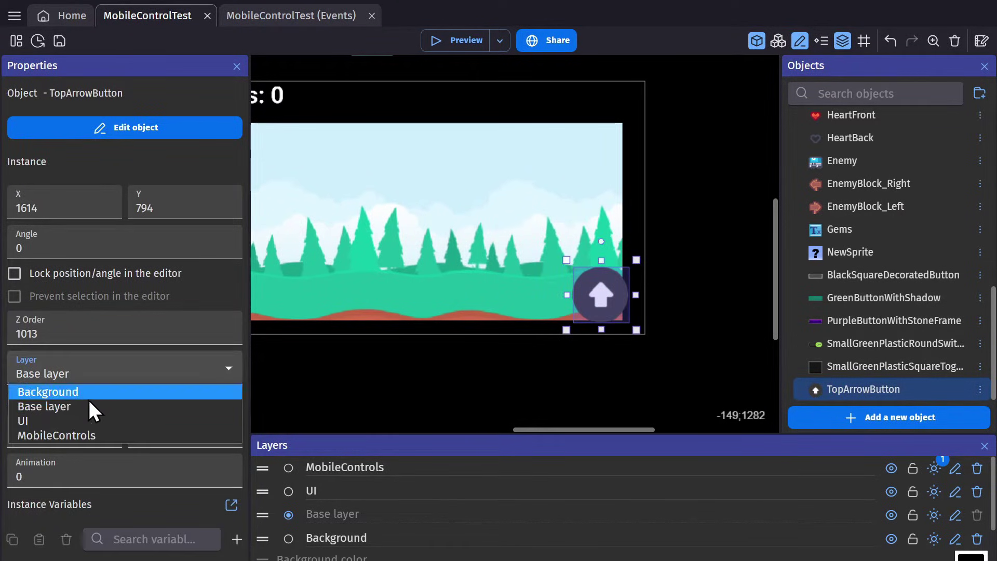
left_click(67, 435)
- Add the Button states behavior to the TopArrowButton object
double_click(601, 295)
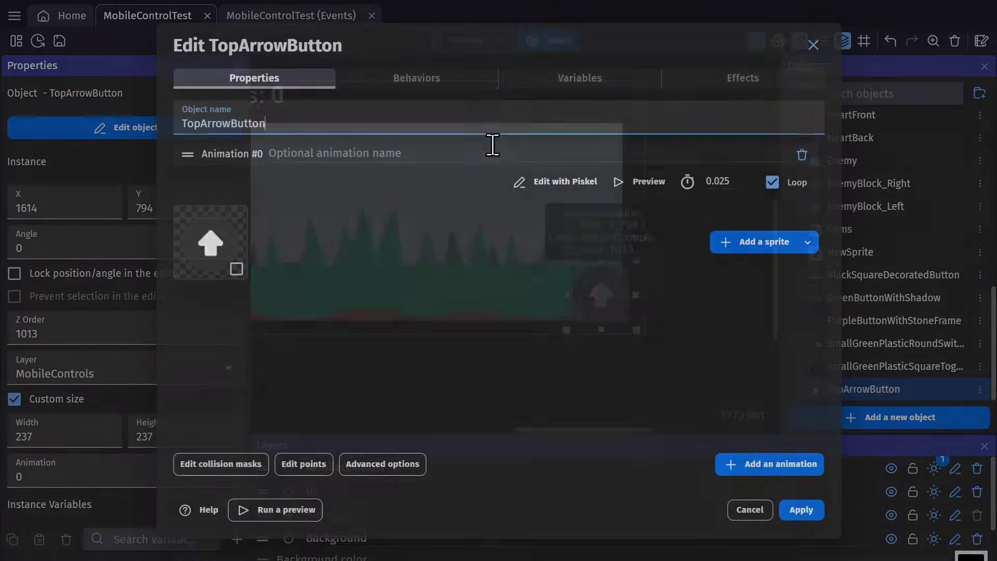
left_click(471, 80)
left_click(485, 300)
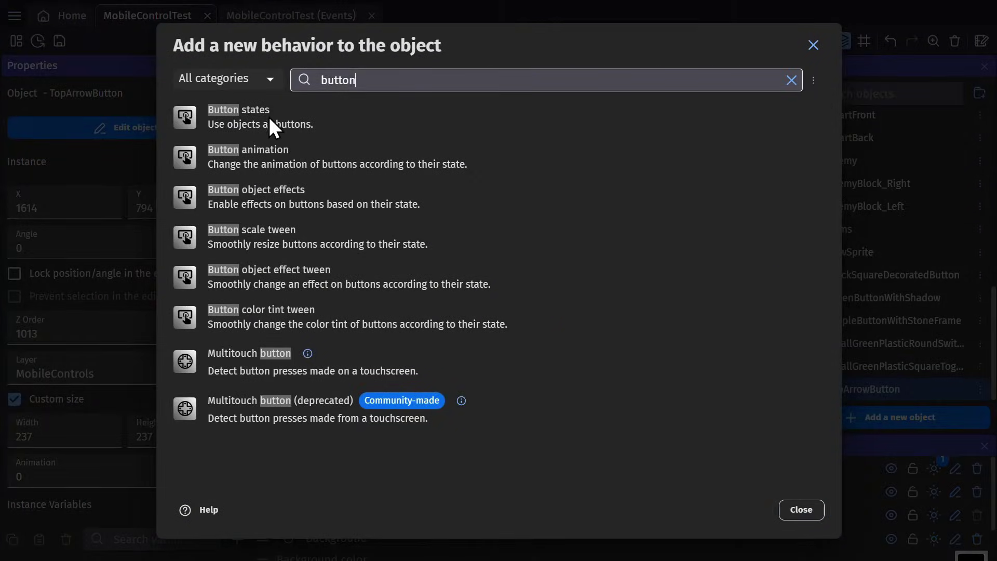
left_click(268, 114)
left_click(821, 510)
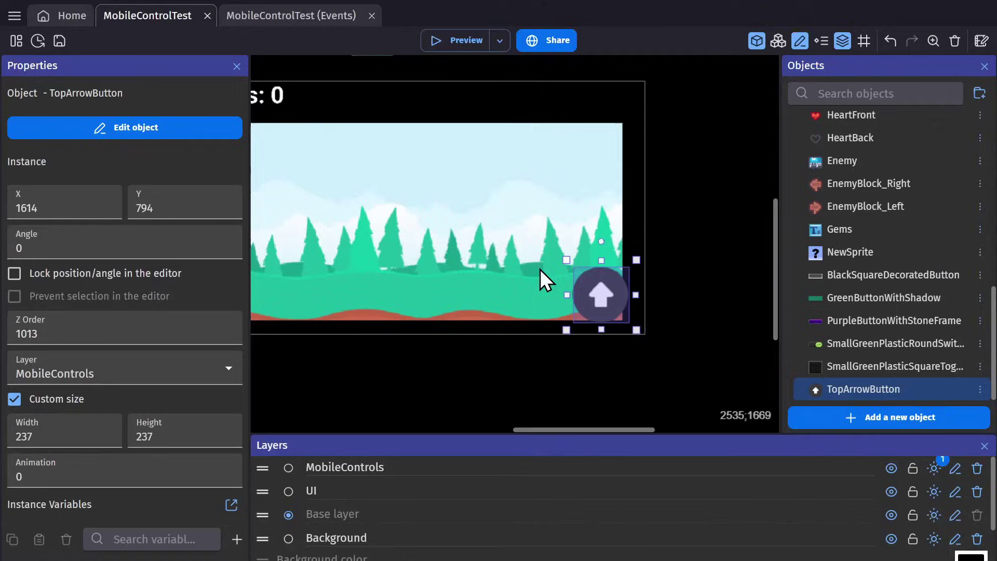
- Change the 'is clicked' condition's object from Player1 to TopArrowButton
left_click(294, 16)
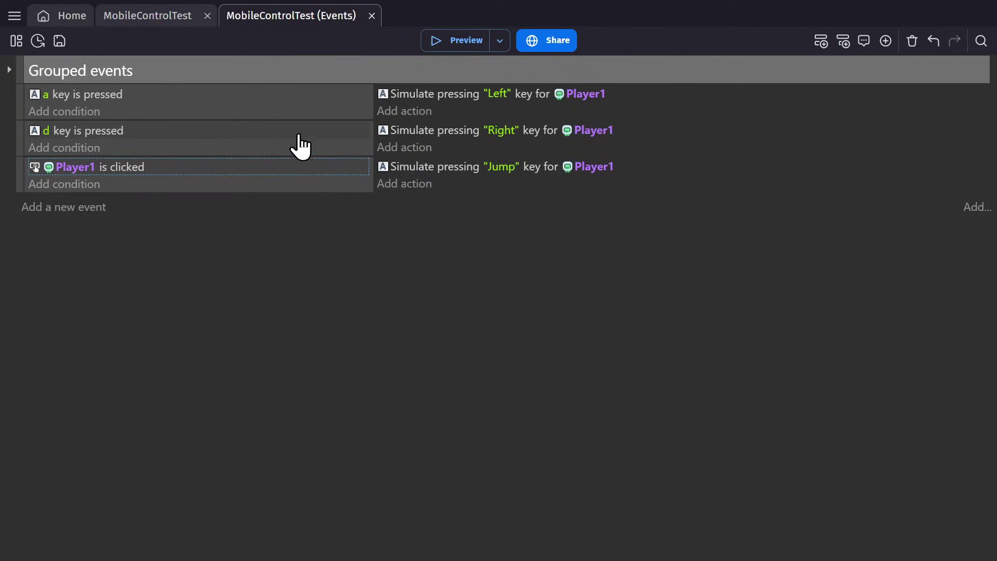
left_click(83, 165)
key("BackSpace")
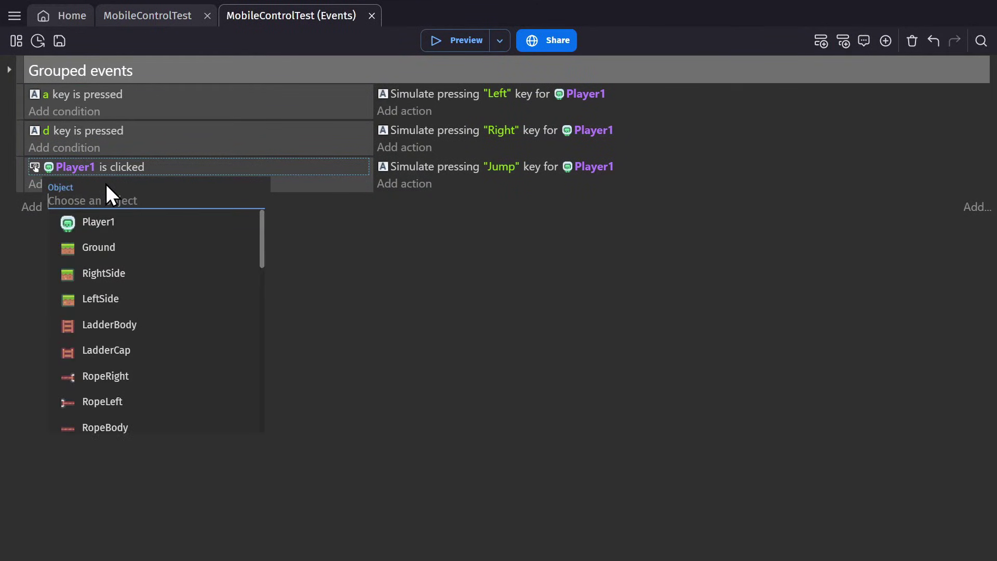
type("but")
left_click(118, 324)
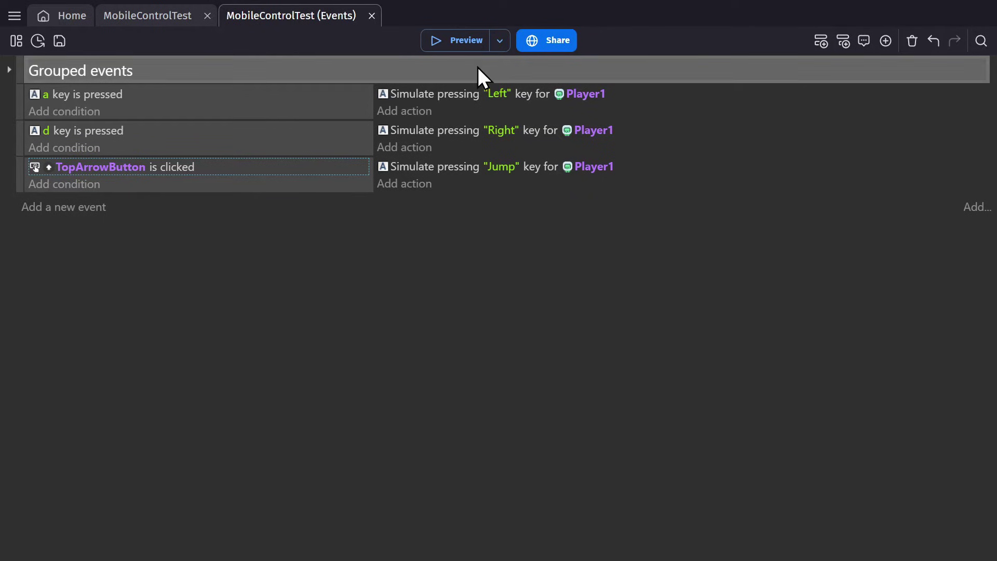
- Preview the game, walking with the arrow keys and jumping via the on-screen button
left_click(475, 40)
key("Right")
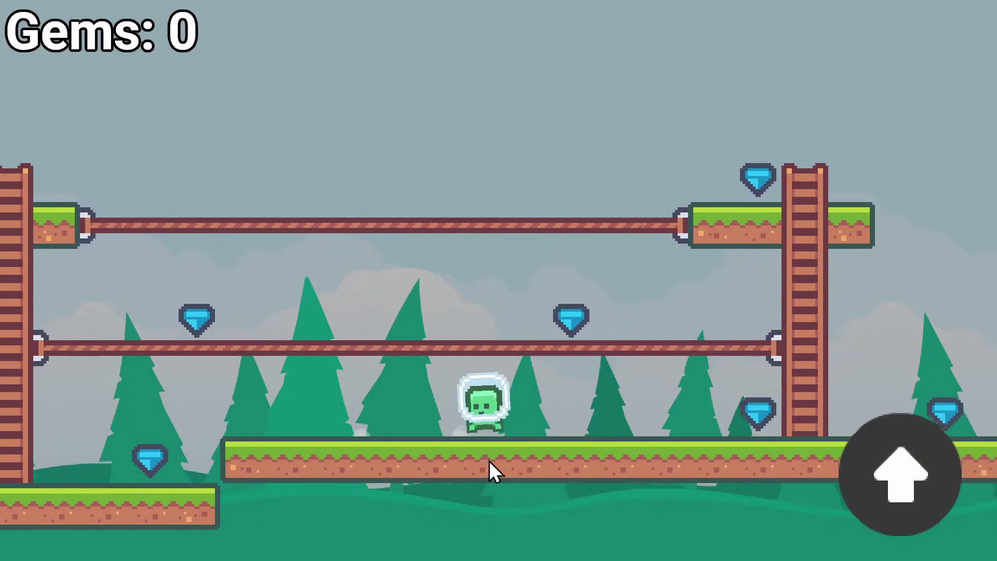
key("Left")
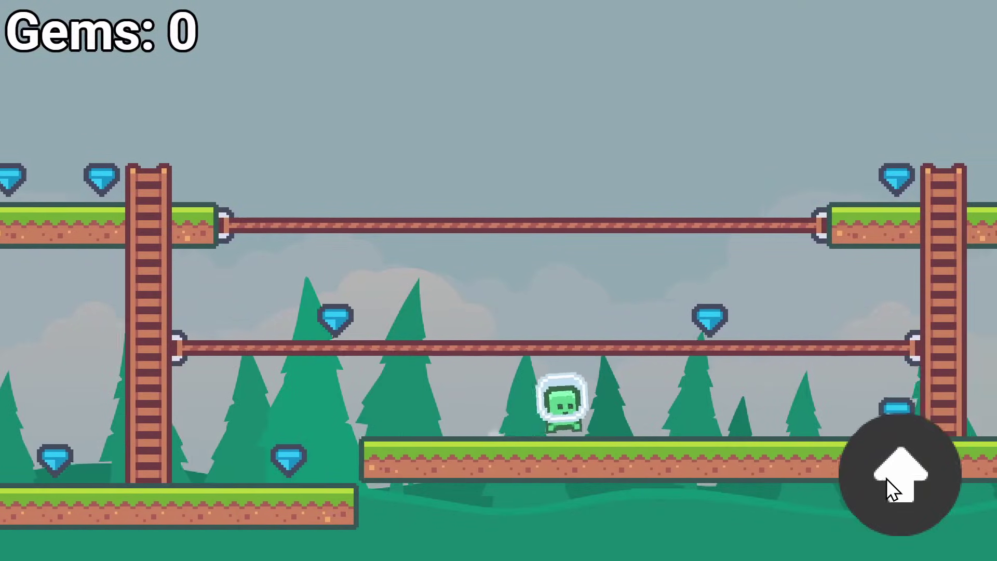
key("Right")
left_click(899, 482)
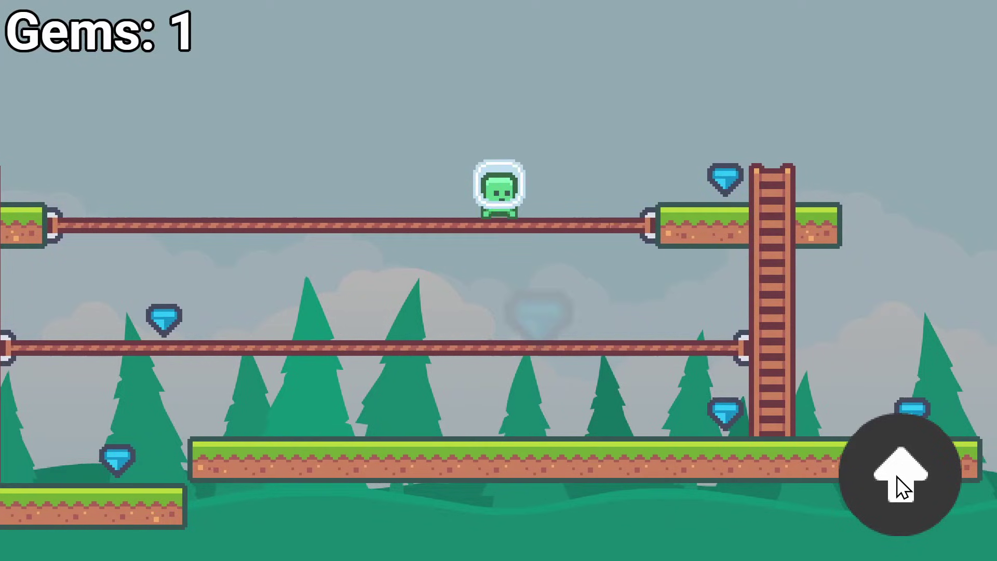
key("Left")
left_click(897, 476)
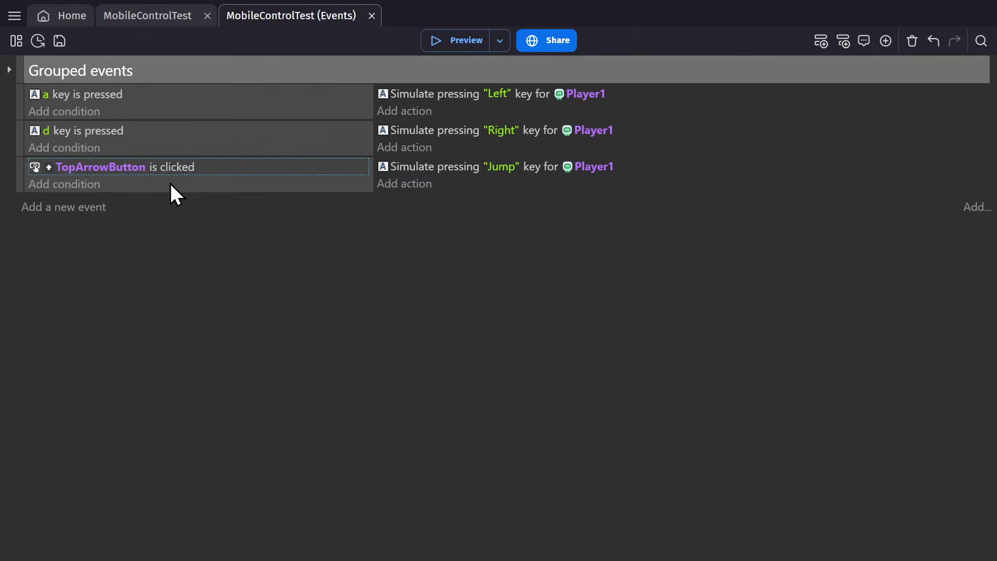
- Switch the TopArrowButton condition from 'is clicked' to 'Is pressed'
double_click(166, 169)
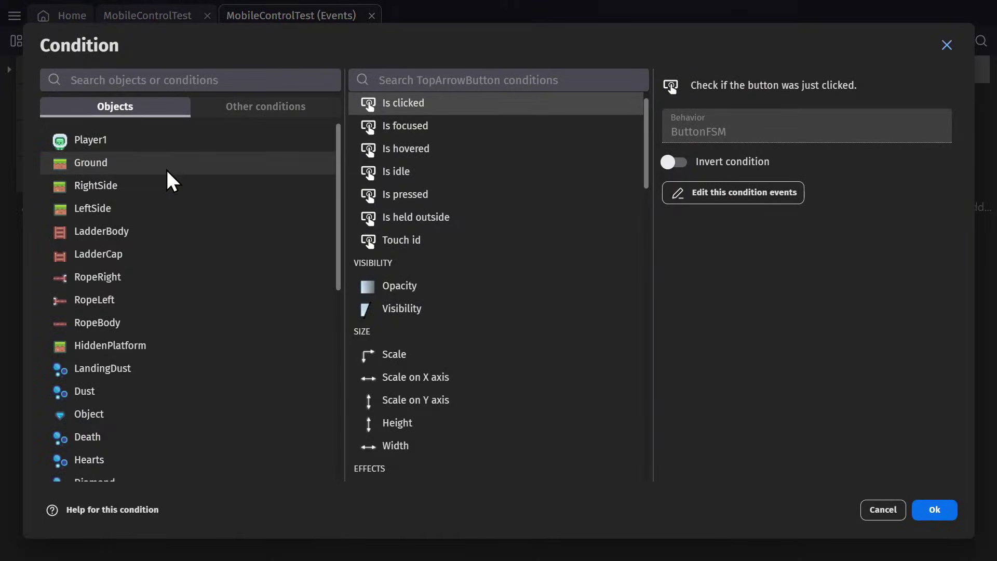
left_click(436, 194)
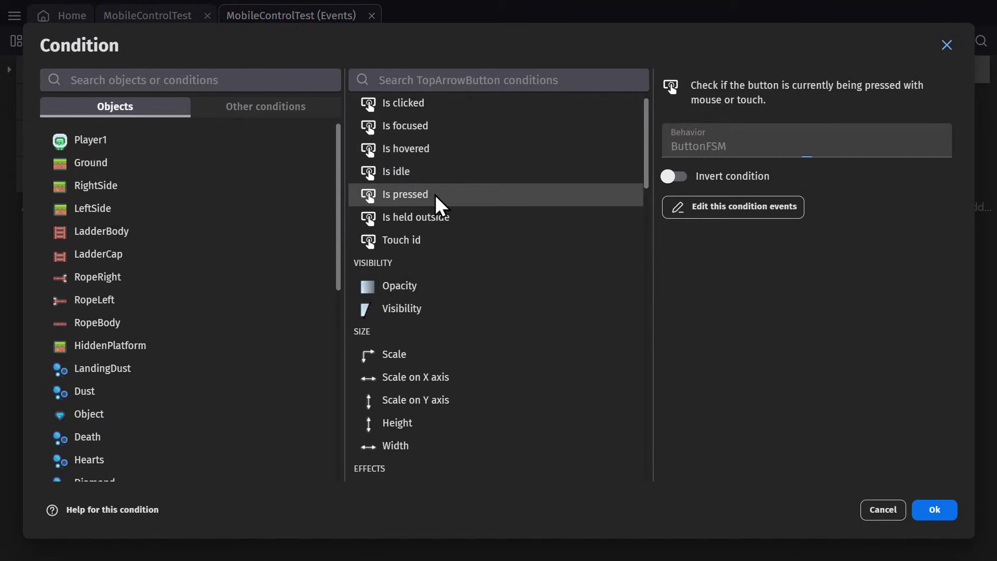
left_click(929, 514)
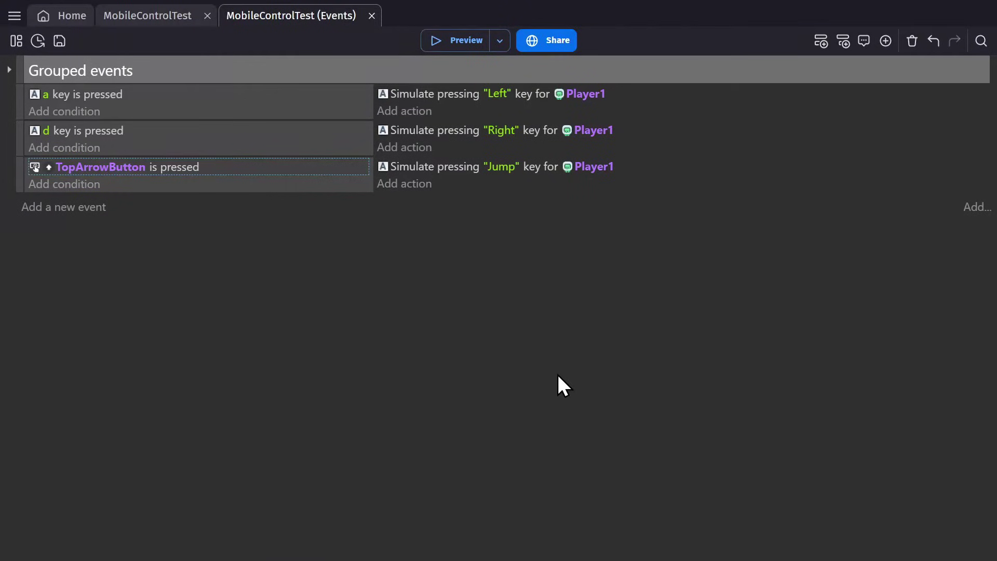
- Preview the game and press the on-screen jump button to keep Player1 jumping
left_click(450, 42)
left_click(905, 481)
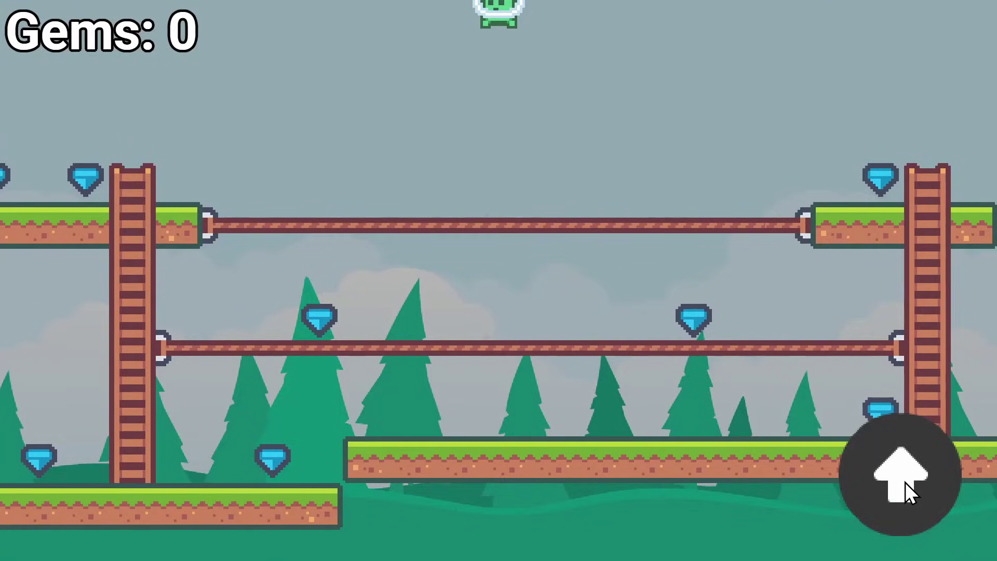
left_click(905, 482)
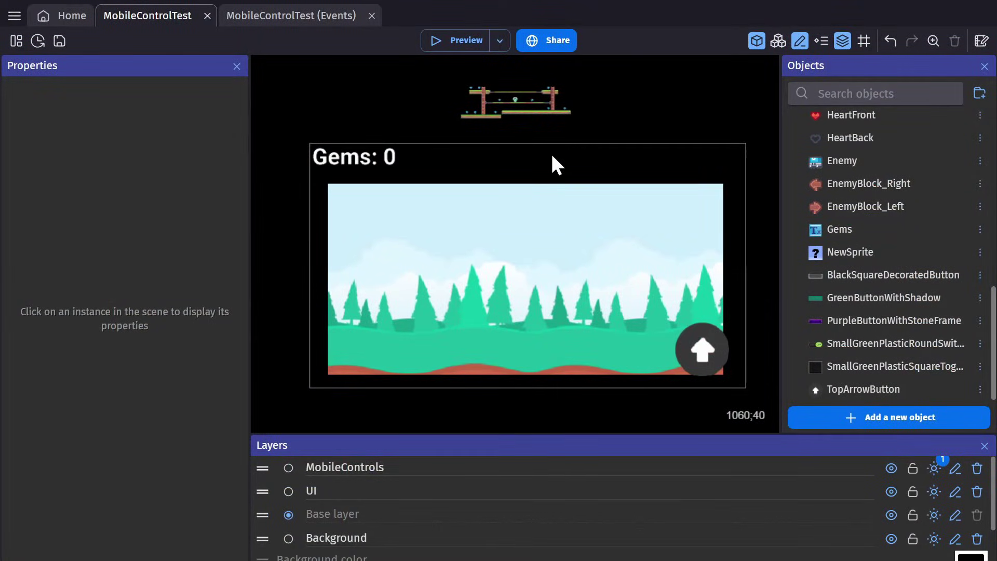
left_click(316, 16)
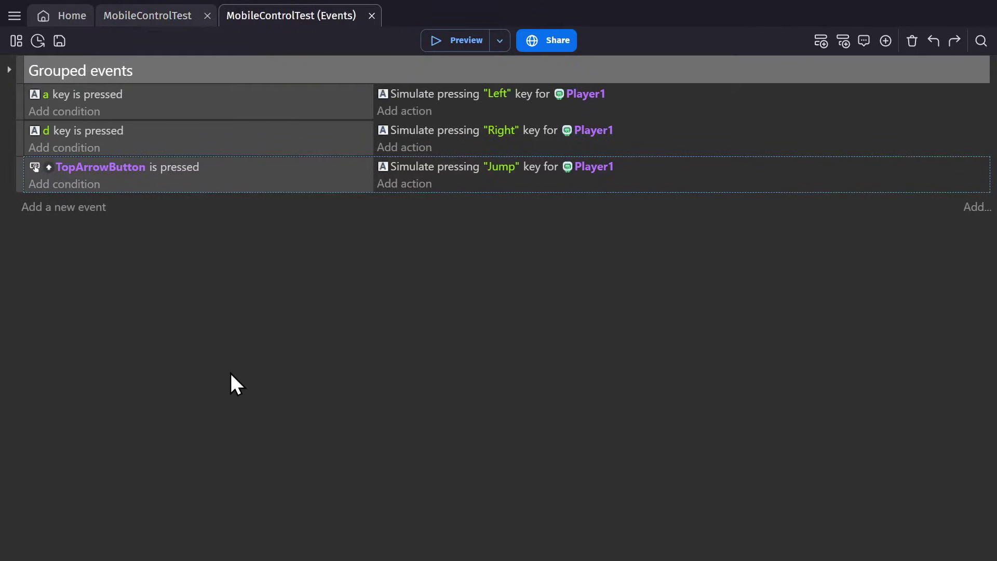
left_click(78, 190)
type("mouse")
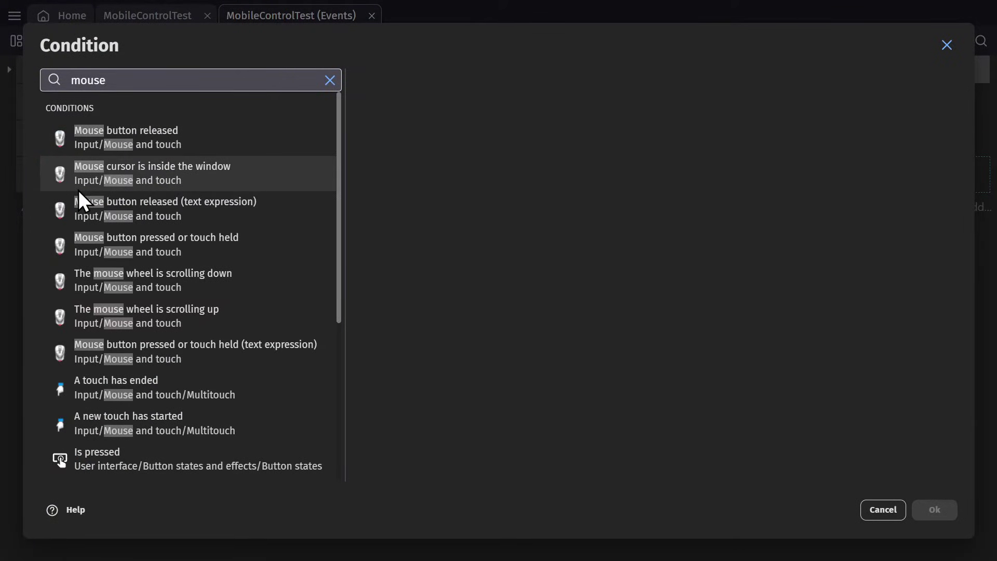
key("Return")
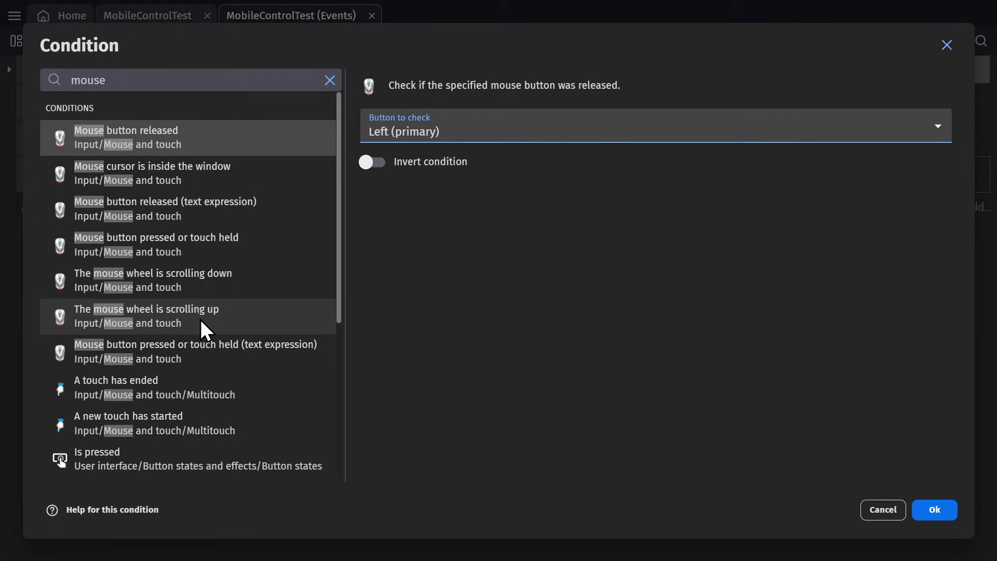
left_click(889, 509)
- Search extensions for 'pinch' and look over the Pinching gesture extension
left_click(14, 44)
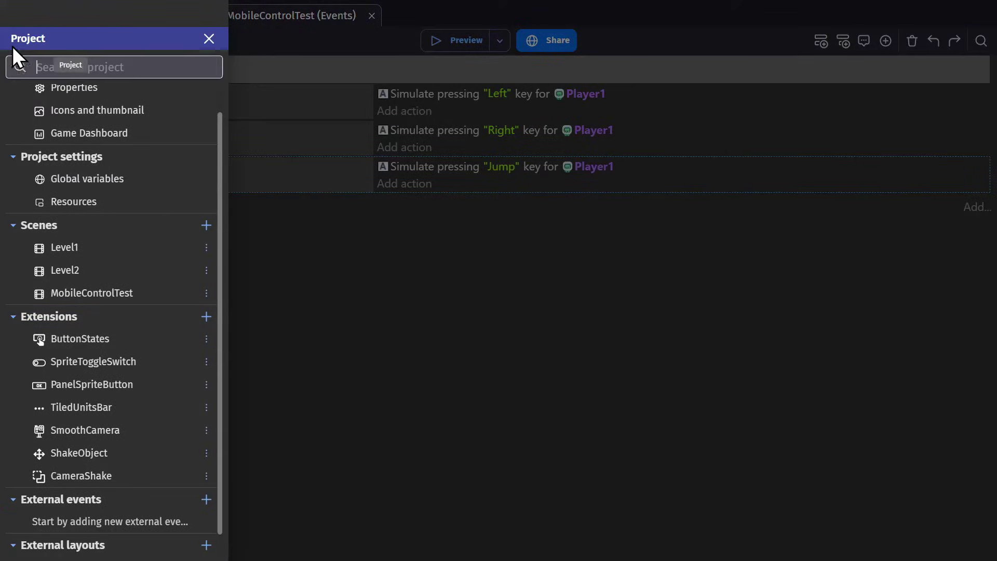
left_click(205, 315)
left_click(384, 80)
type("pinch")
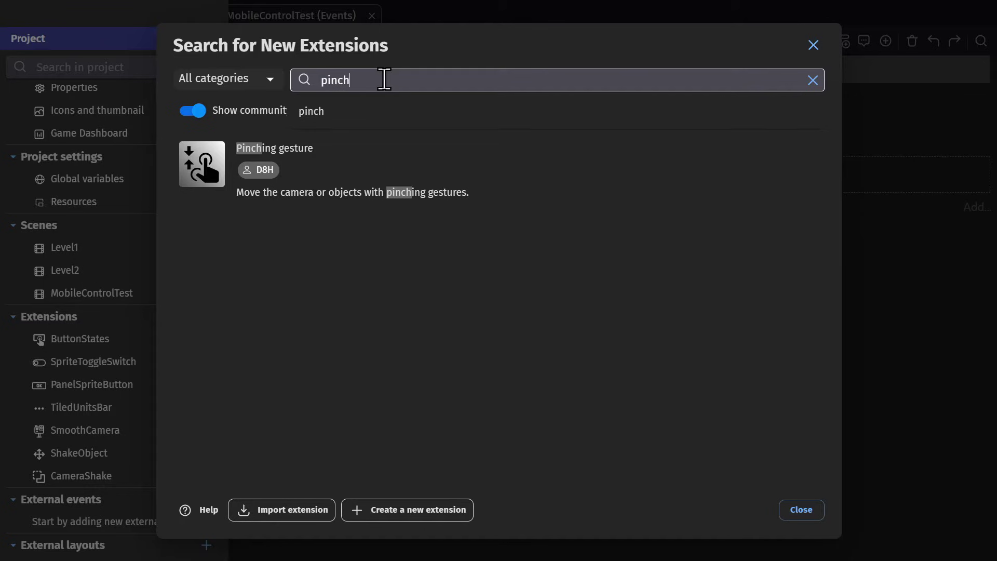
left_click(373, 188)
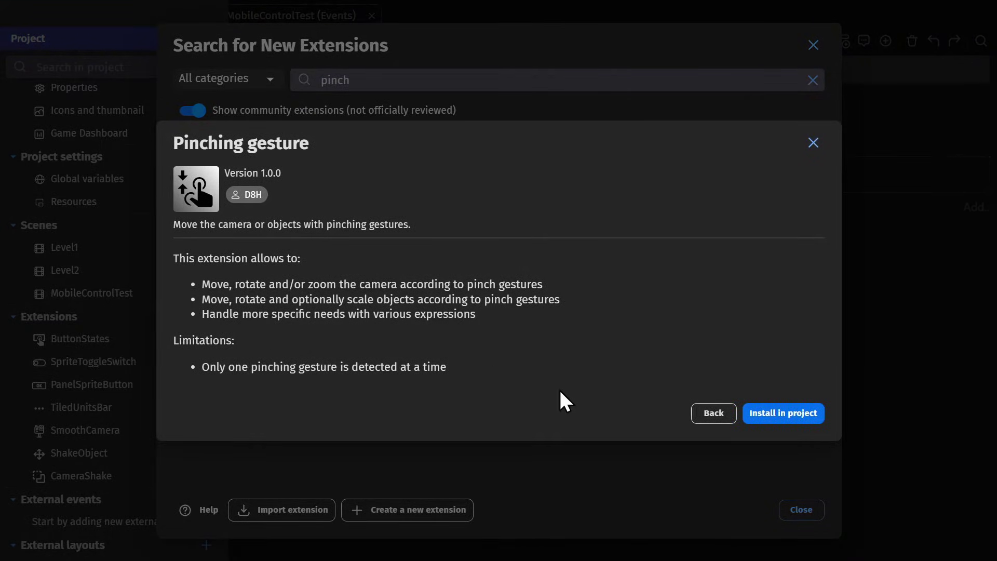
left_click(712, 413)
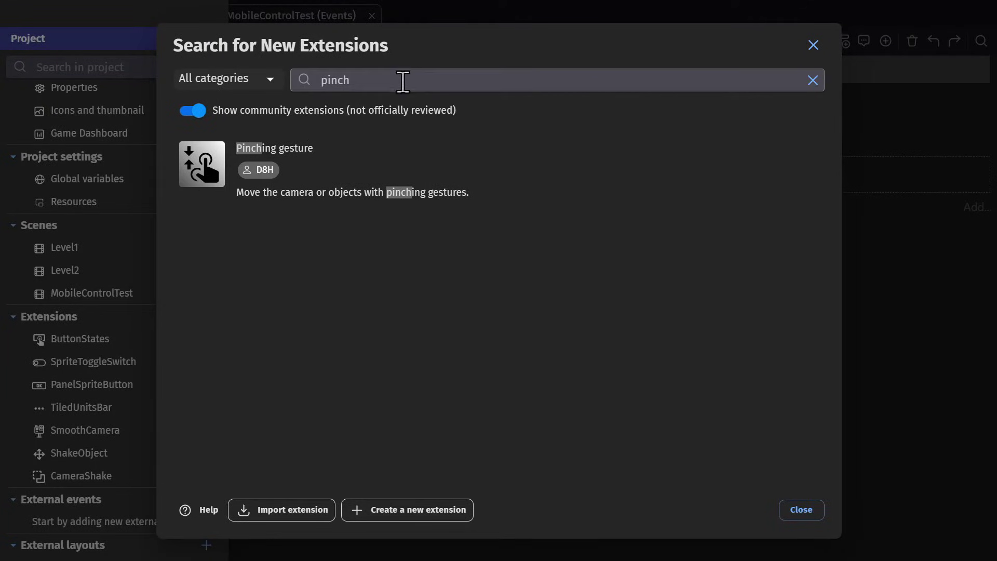
- Search 'swipe' and install the Swipe Gesture extension in the project
left_click(403, 76)
type("swipe")
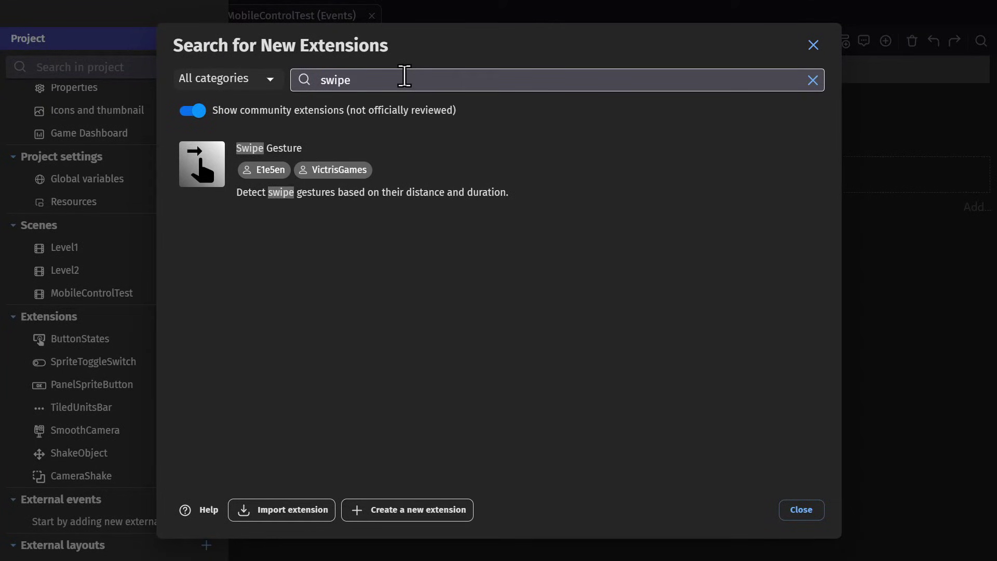
left_click(462, 182)
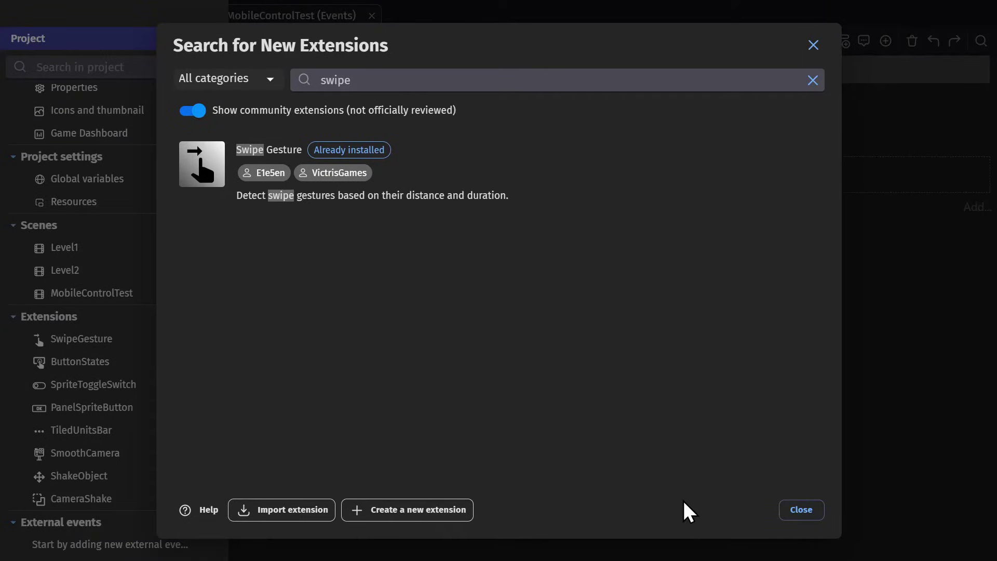
left_click(799, 509)
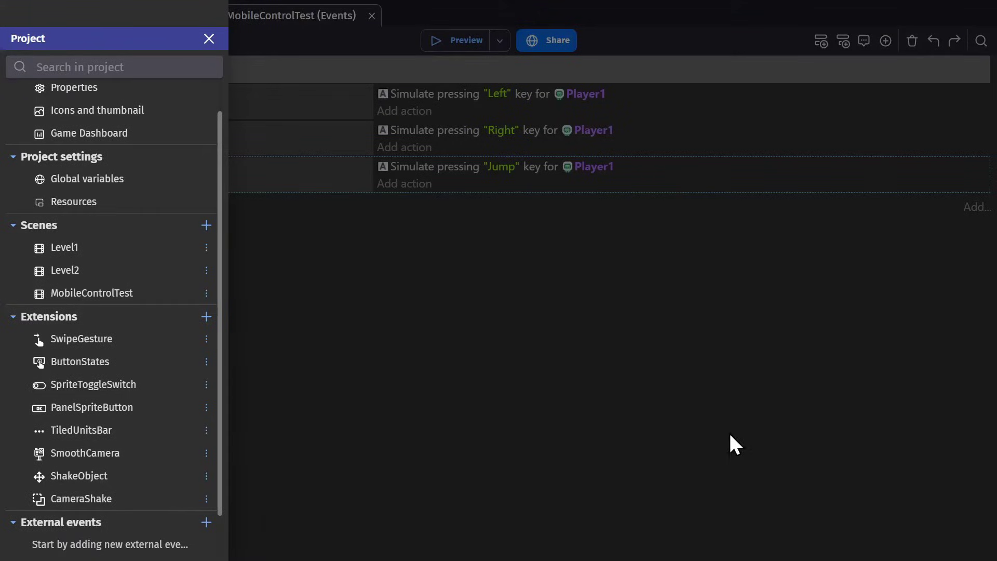
- Add a condition, search 'swipe', and compare the 4-way and 8-way direction lists
left_click(730, 443)
left_click(58, 185)
type("swipe")
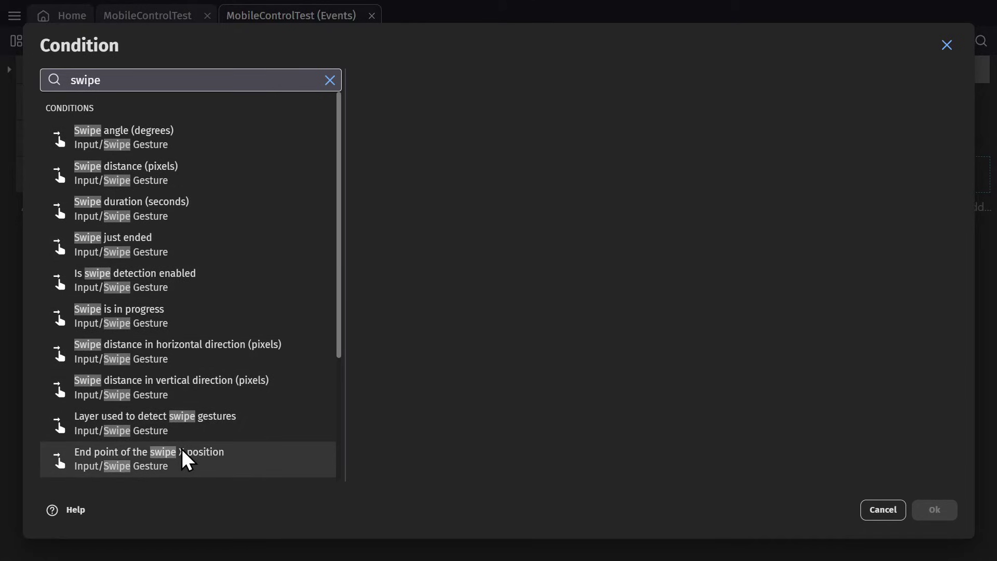
scroll(179, 444, "down", 3)
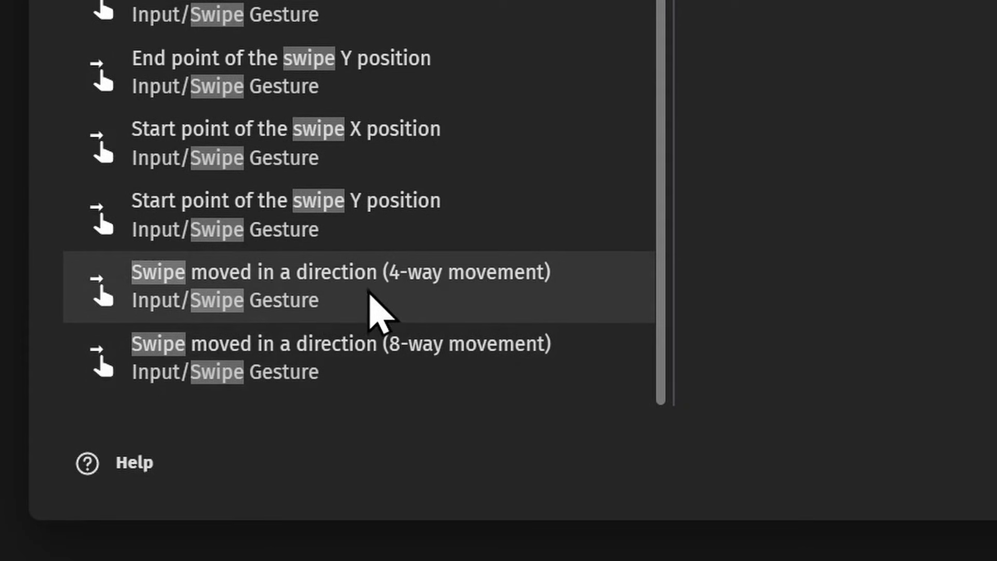
left_click(354, 305)
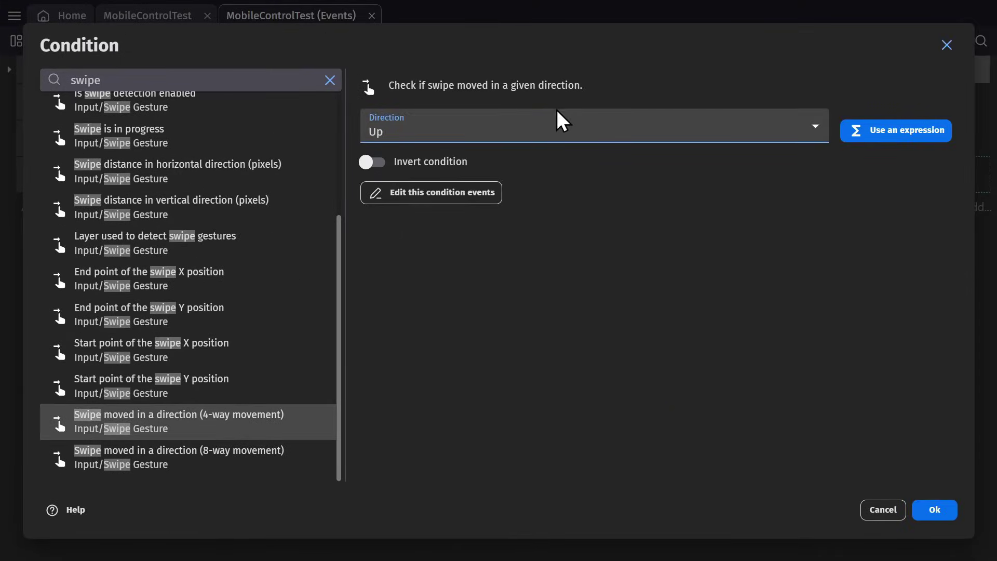
left_click(562, 126)
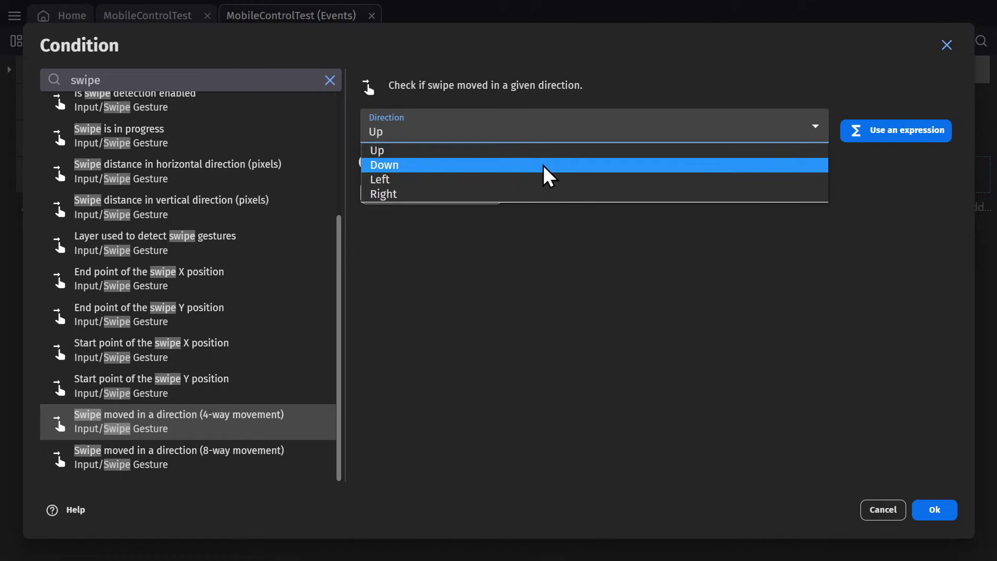
left_click(531, 220)
left_click(283, 447)
left_click(500, 136)
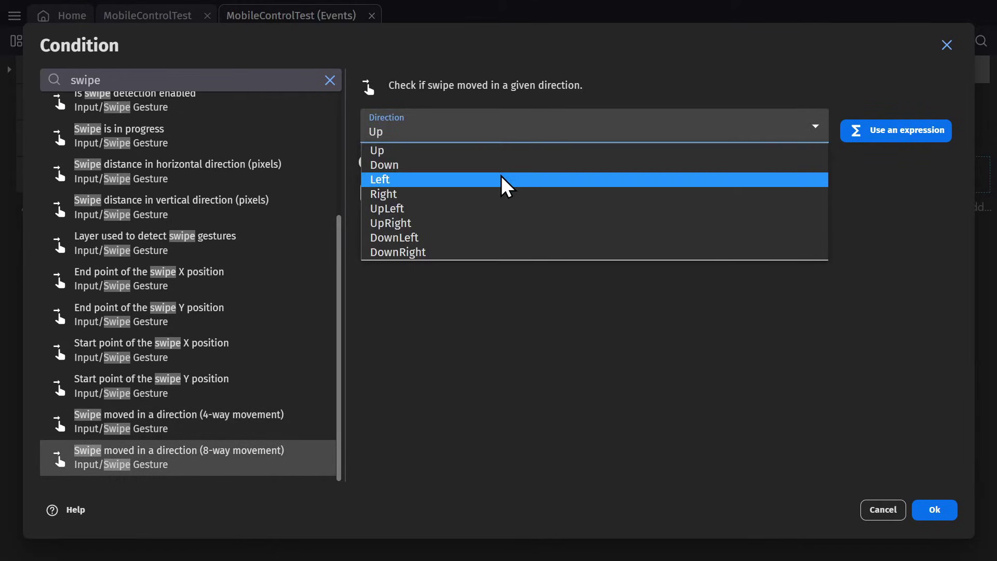
- Walk the man down and right, pushing the BOX word into place to spell BOX IS PUSH
left_click(510, 300)
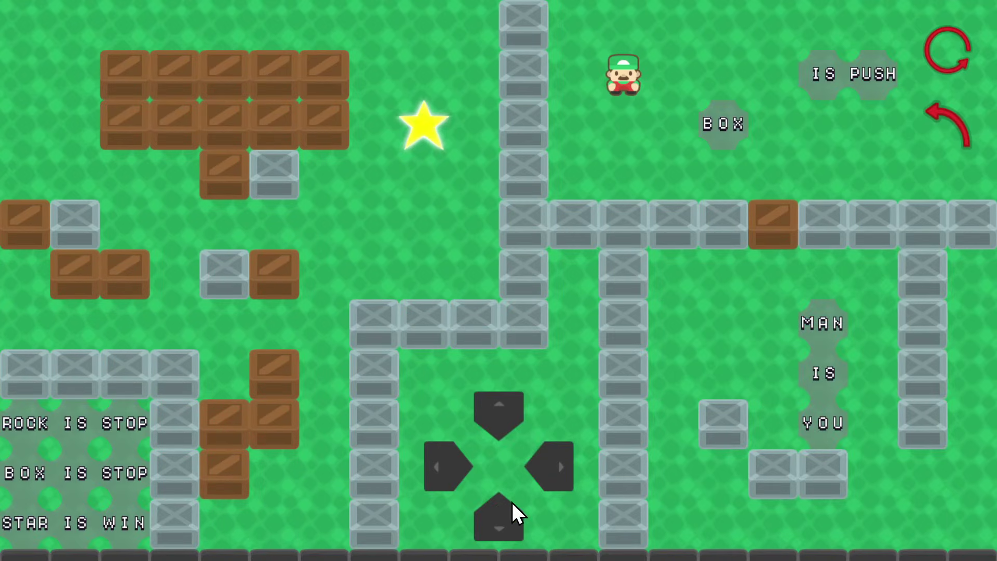
left_click(512, 522)
left_click(568, 468)
left_click(562, 471)
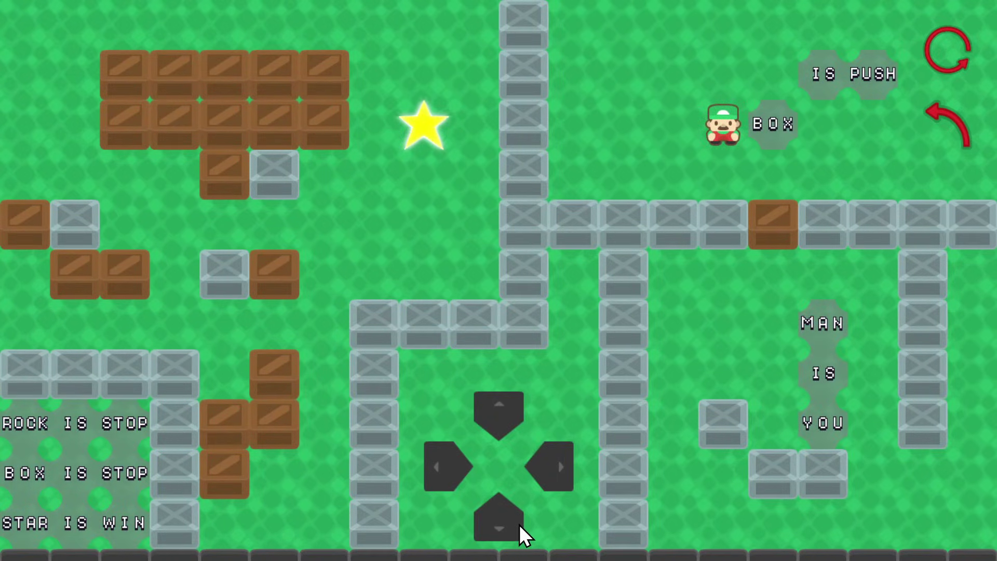
left_click(518, 525)
left_click(553, 461)
left_click(480, 417)
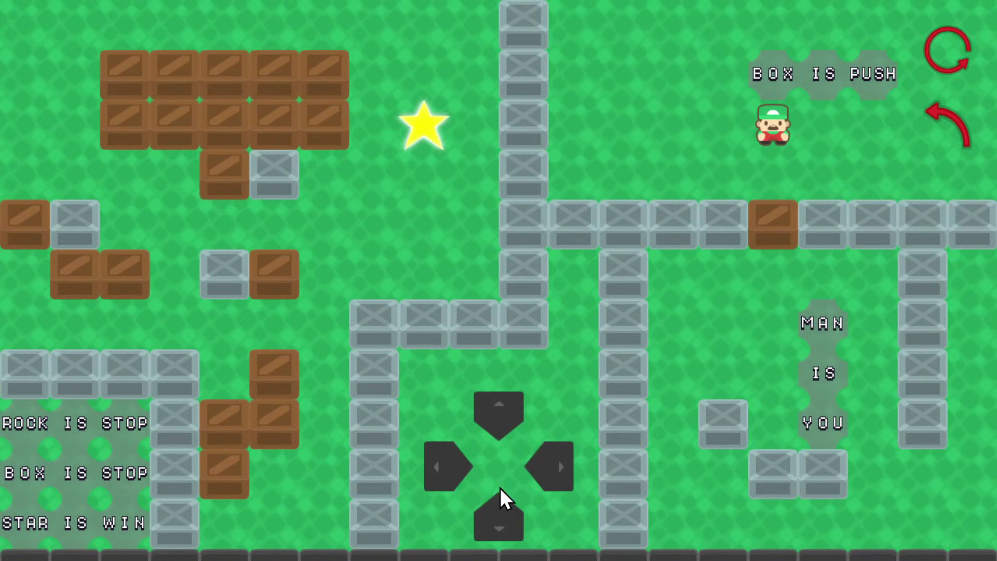
- Push the crate down beside the MAN word, then shove MAN and the crate left
left_click(493, 515)
left_click(493, 514)
left_click(494, 514)
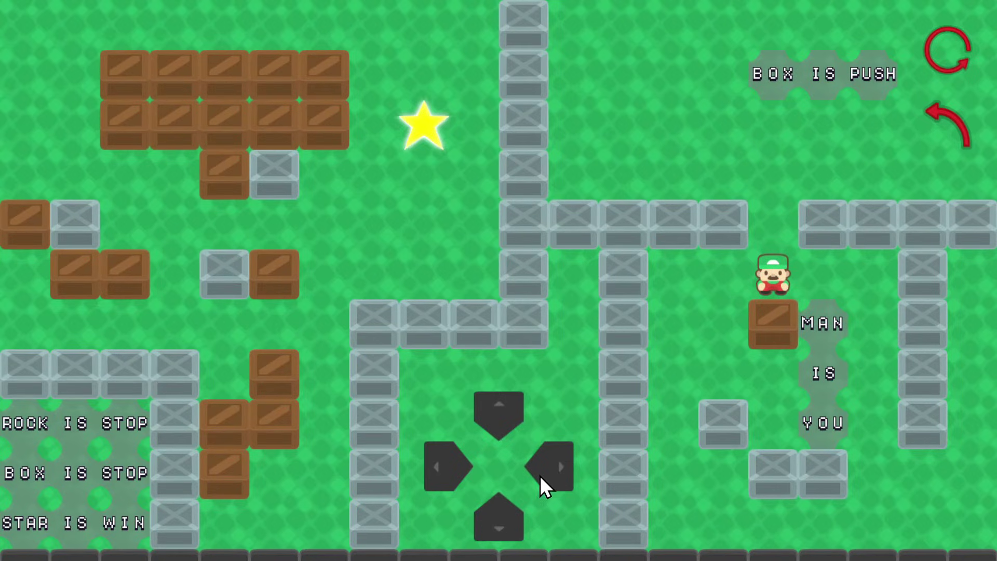
left_click(550, 470)
left_click(549, 469)
left_click(516, 514)
left_click(447, 456)
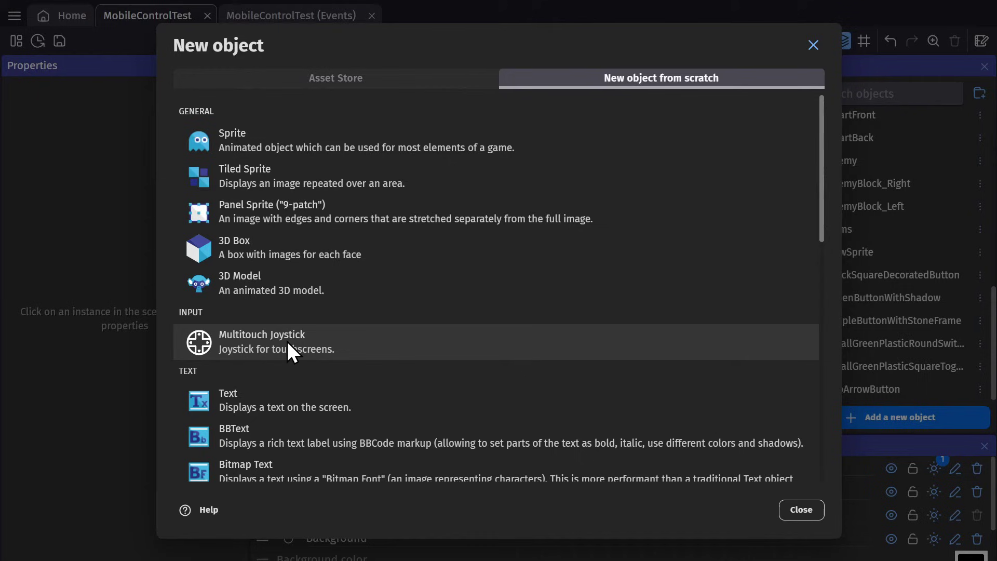
- Create a Shaded dark multitouch joystick and drop it bottom-left on the MobileControls layer
left_click(288, 341)
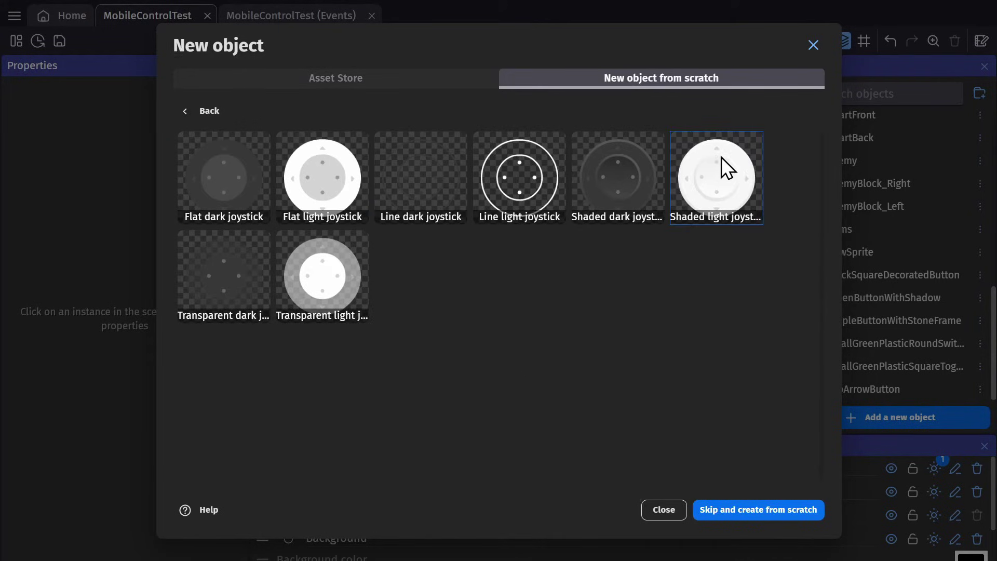
left_click(643, 192)
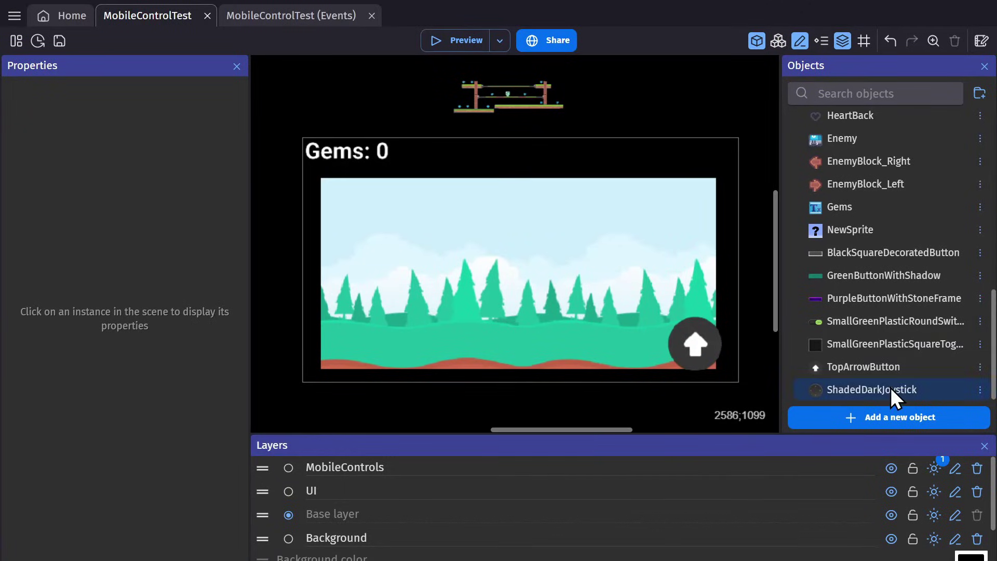
left_click_drag(890, 387, 354, 365)
left_click(122, 369)
left_click(85, 435)
left_click(663, 223)
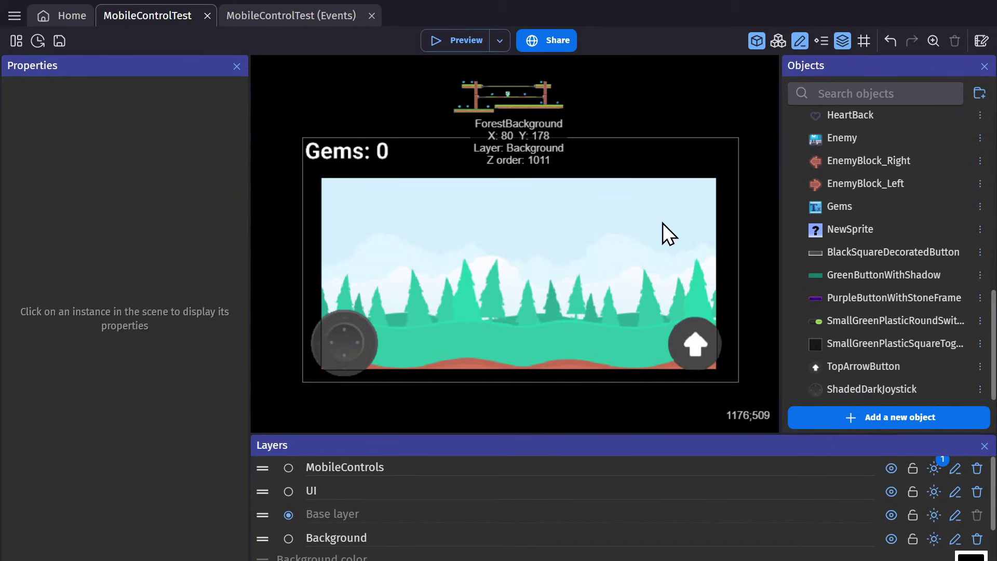
scroll(894, 223, "up", 10)
- Add the Platformer multitouch controller mapper behavior to Player1, found by searching 'remap'
double_click(869, 190)
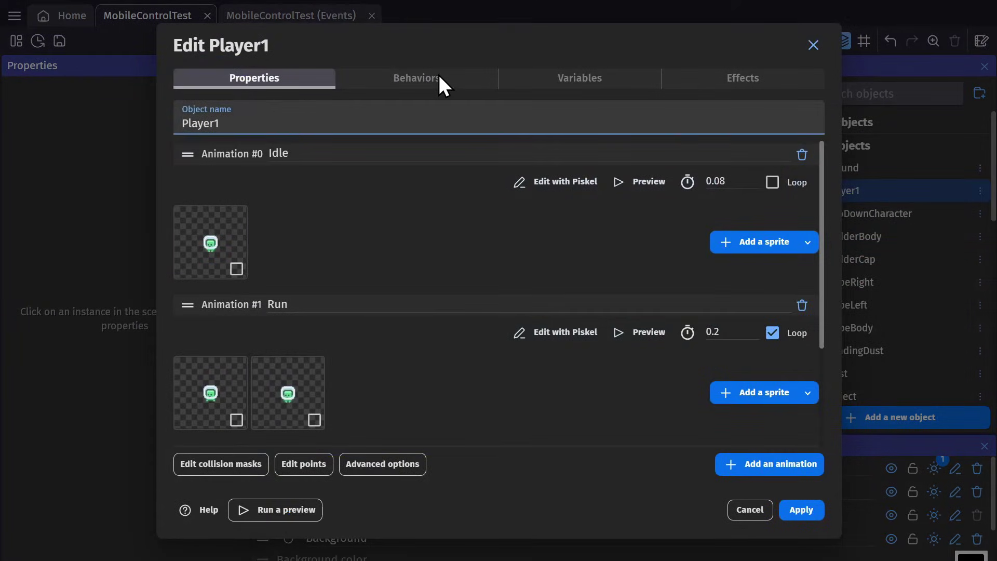
left_click(438, 78)
scroll(664, 237, "down", 5)
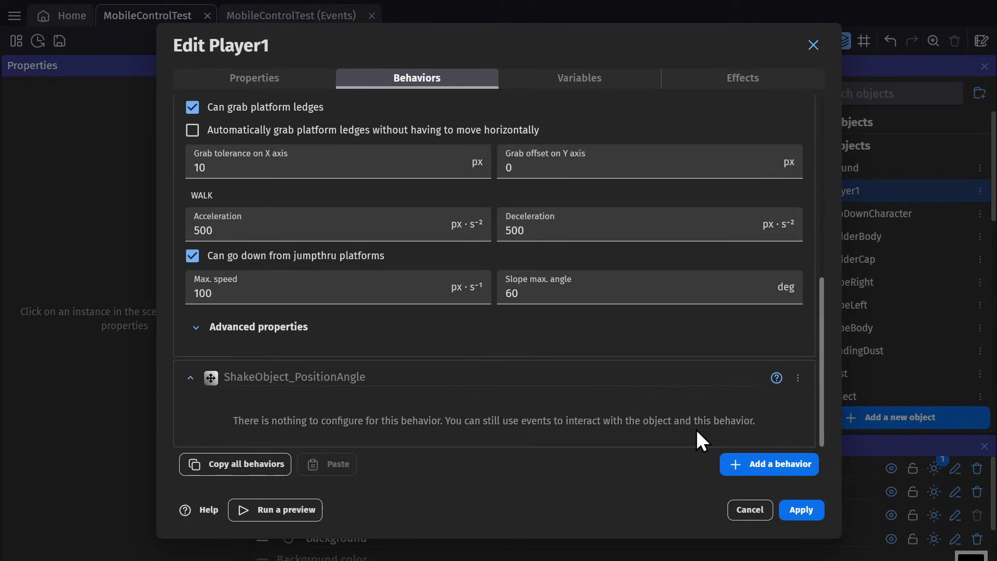
left_click(750, 457)
left_click(392, 78)
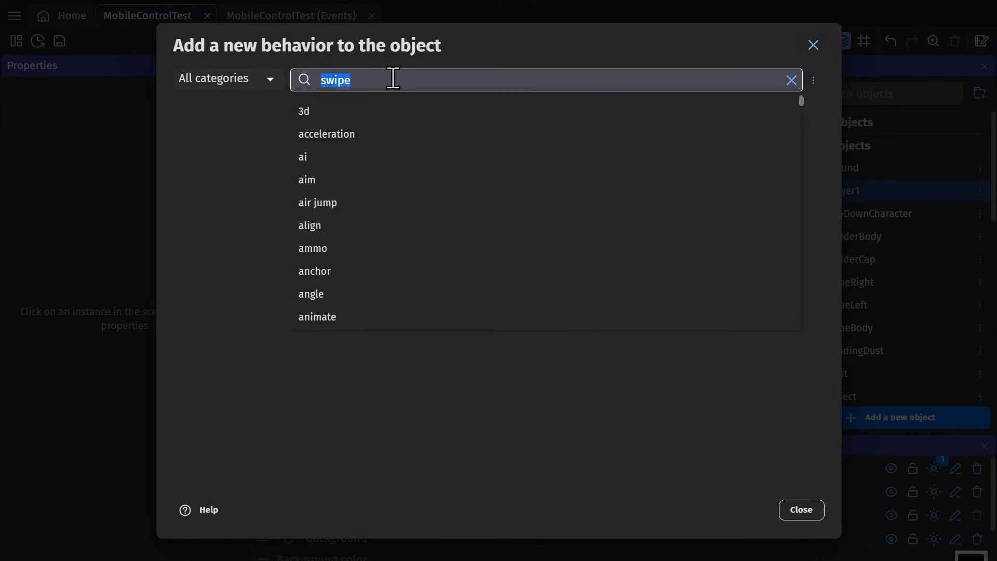
key("BackSpace")
type("remap")
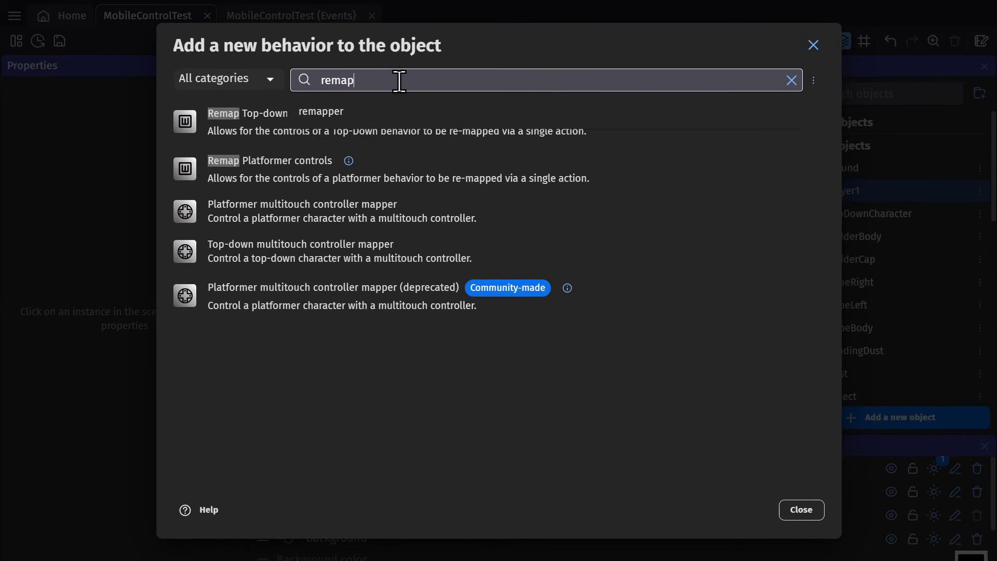
left_click(362, 344)
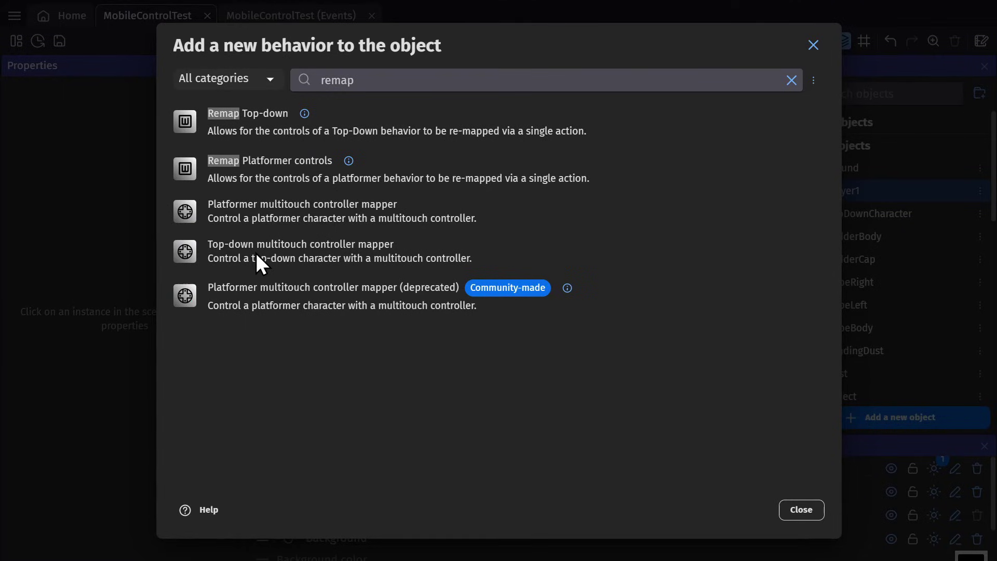
left_click(220, 216)
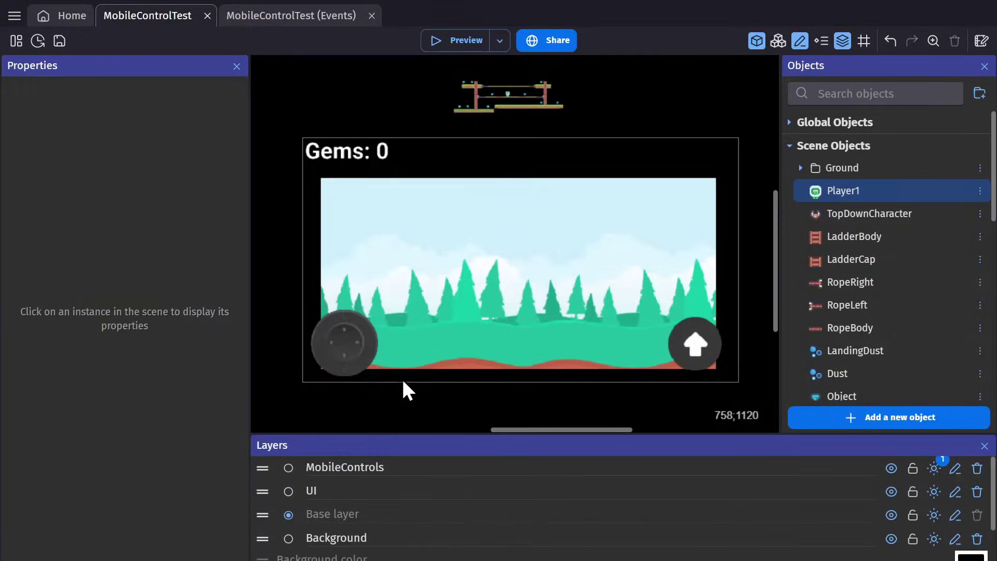
- Check that ShadedDarkJoystick uses controller identifier 1 and joystick name Primary
left_click(338, 343)
double_click(337, 341)
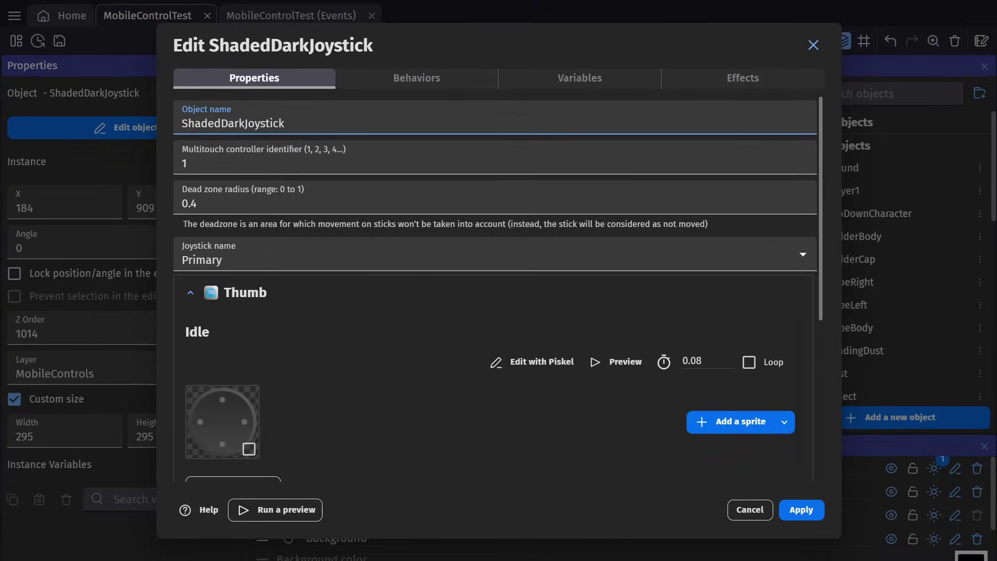
left_click(767, 514)
- Disable the a key and d key events, then preview walking Player1 with the joystick
left_click(722, 176)
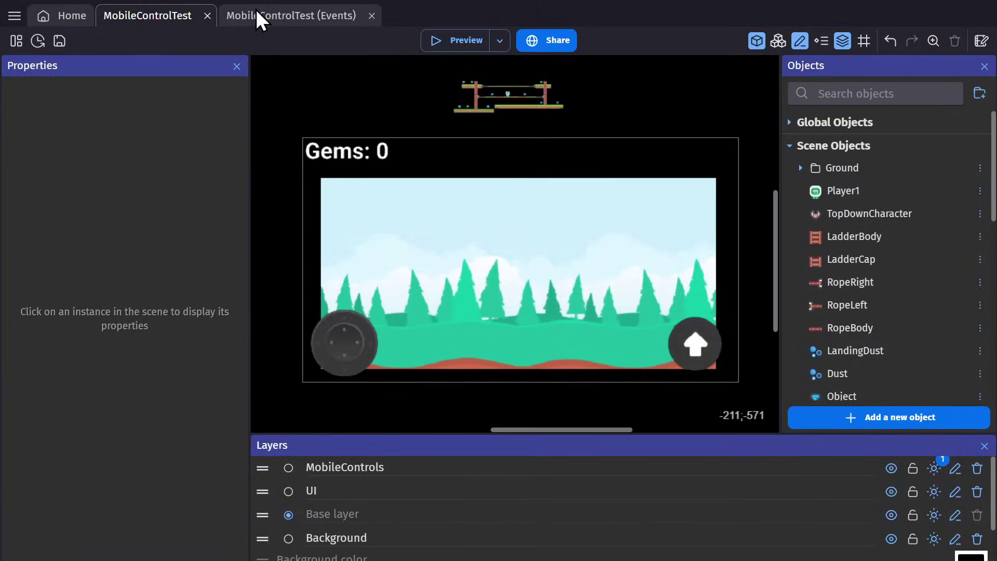
left_click(261, 16)
left_click(277, 115)
key("d")
left_click(279, 136)
key("d")
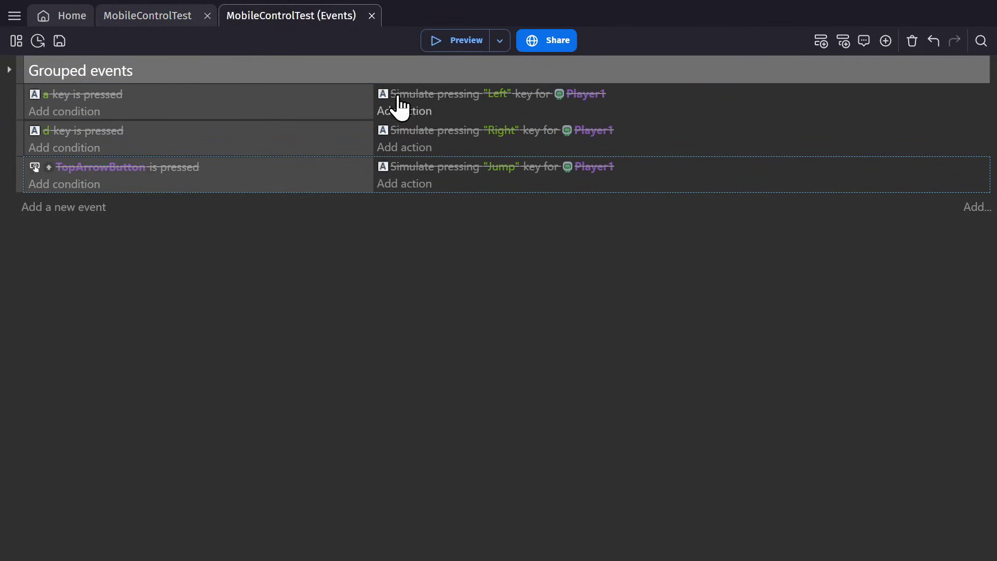
left_click(448, 41)
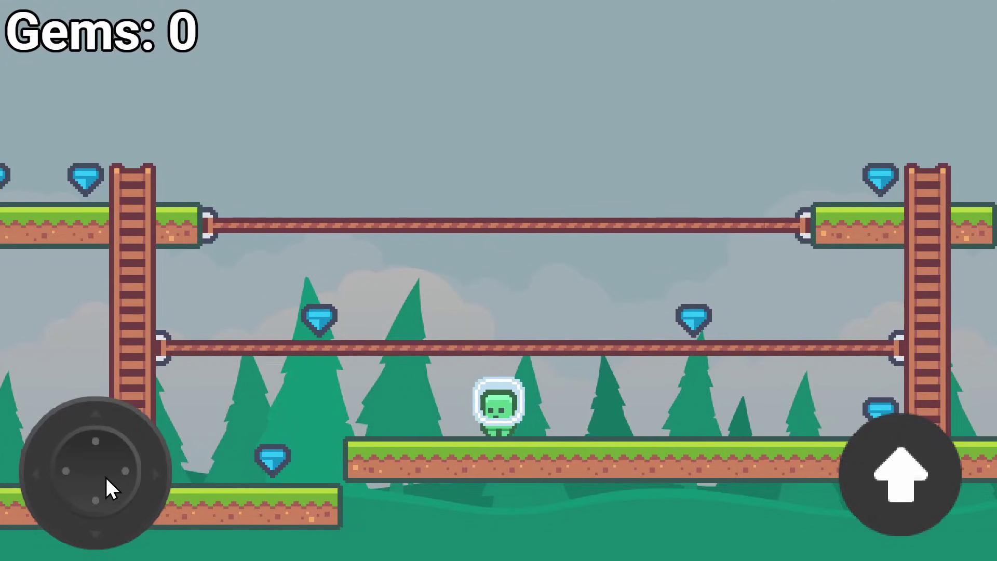
left_click_drag(106, 478, 229, 473)
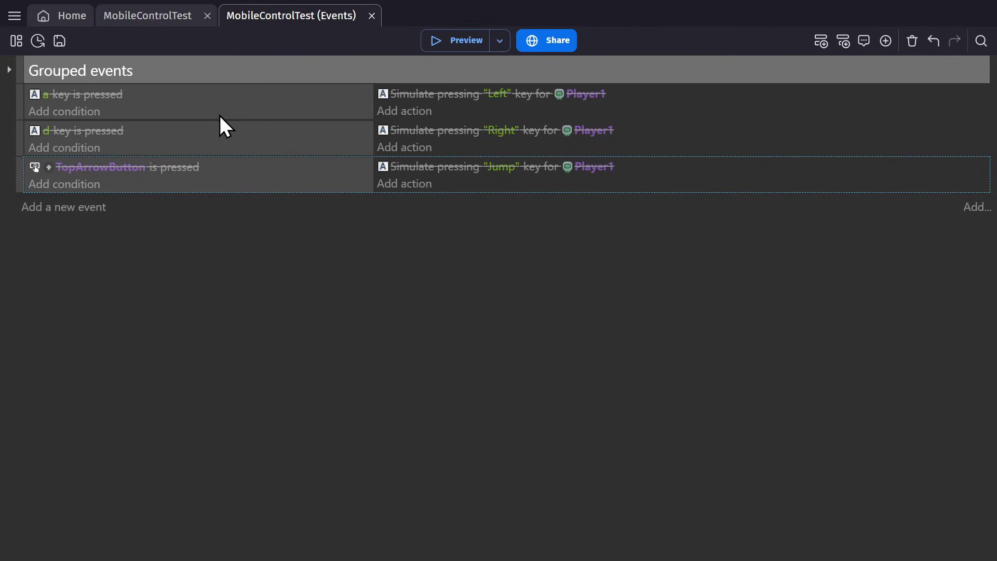
- Re-enable the a-key event and add a 4-way joystick direction condition for controller 1's Primary joystick
left_click(227, 113)
key("d")
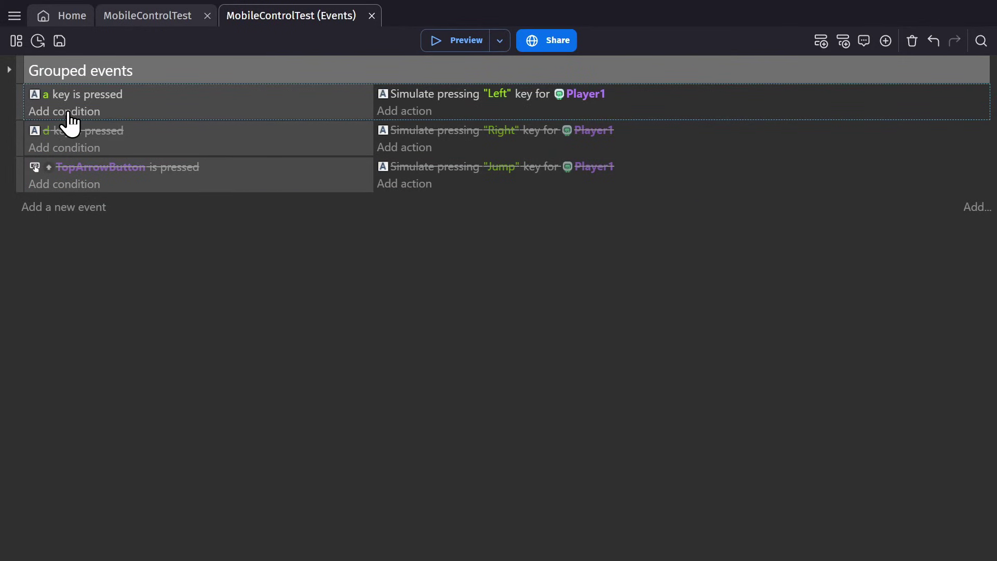
left_click(68, 112)
type("joystick")
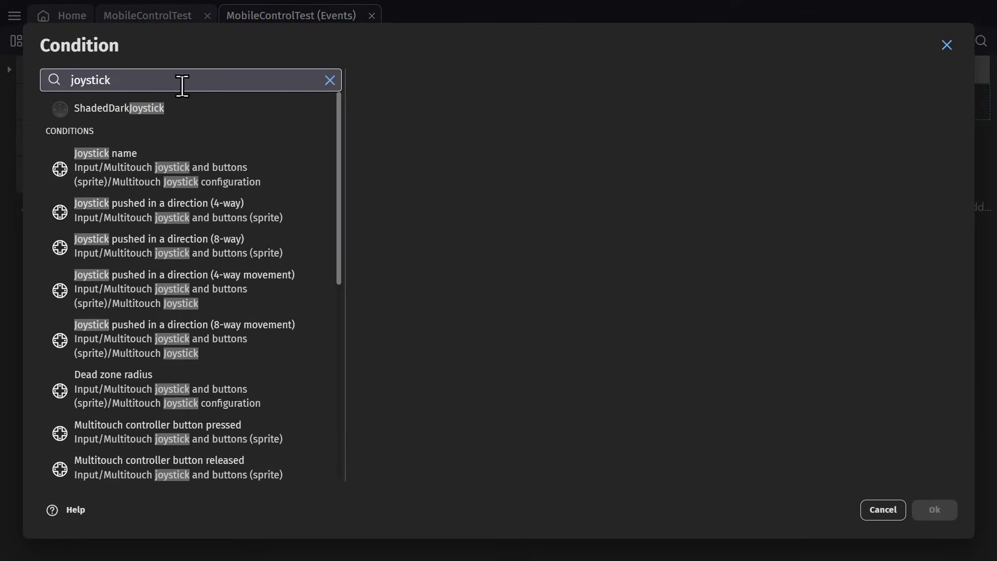
left_click(186, 213)
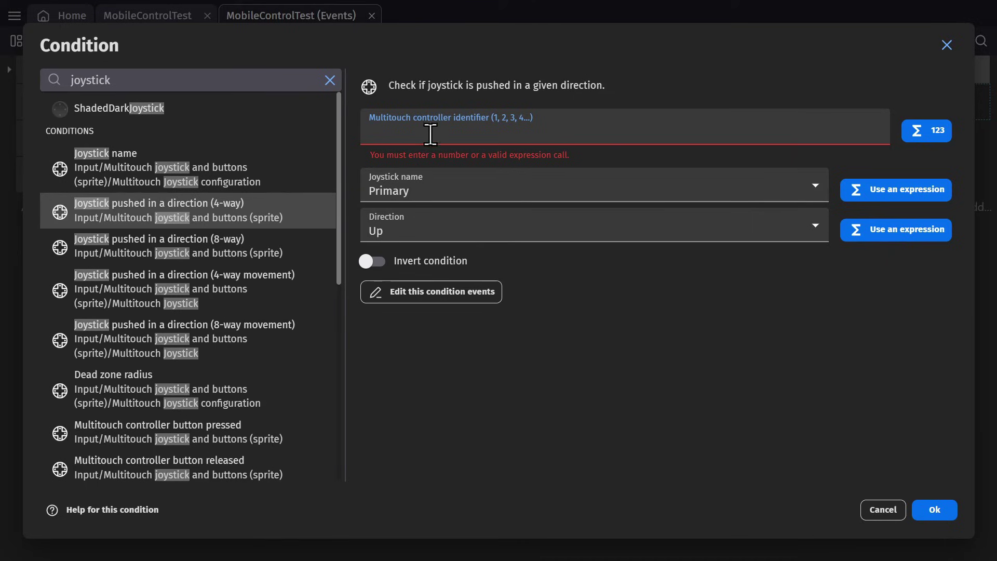
left_click(587, 340)
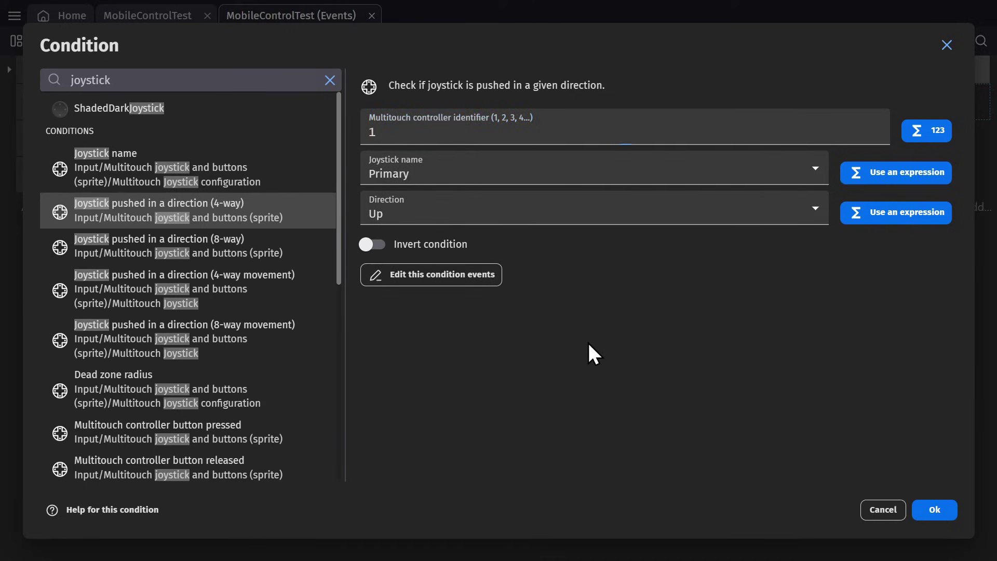
left_click(537, 211)
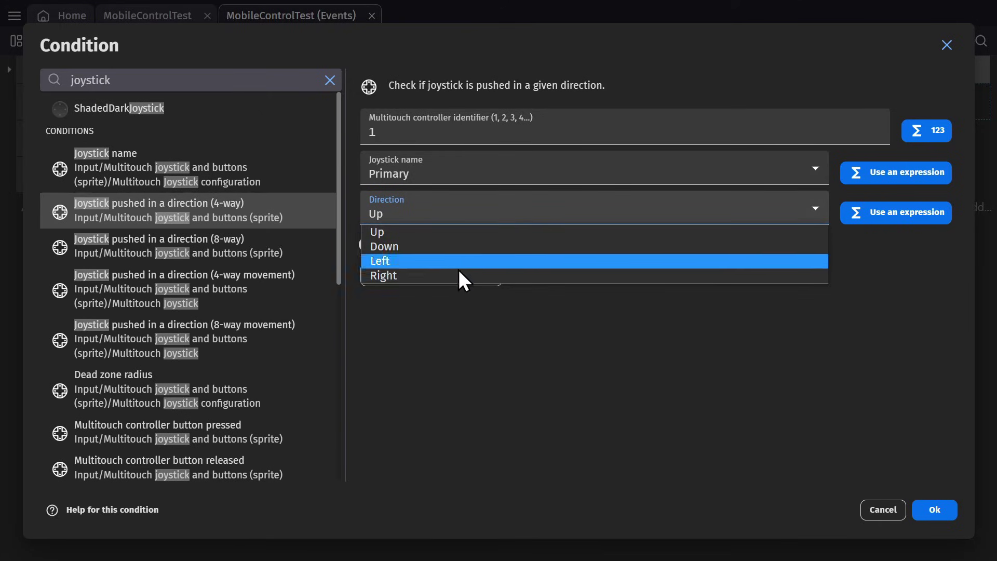
left_click(438, 276)
left_click(934, 509)
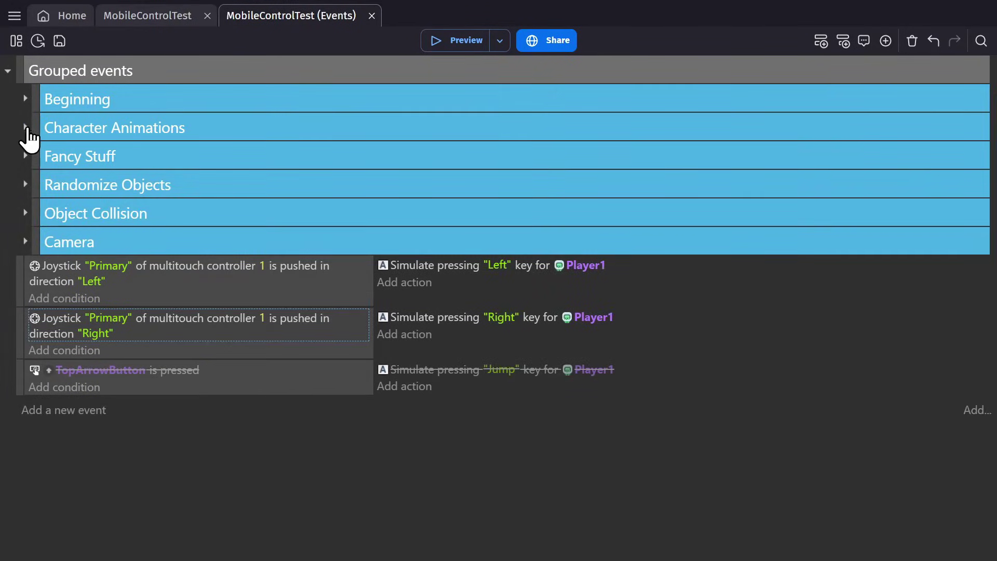
- Add Right and Left joystick conditions to the two Flip character blocks, then preview walking right
left_click(24, 127)
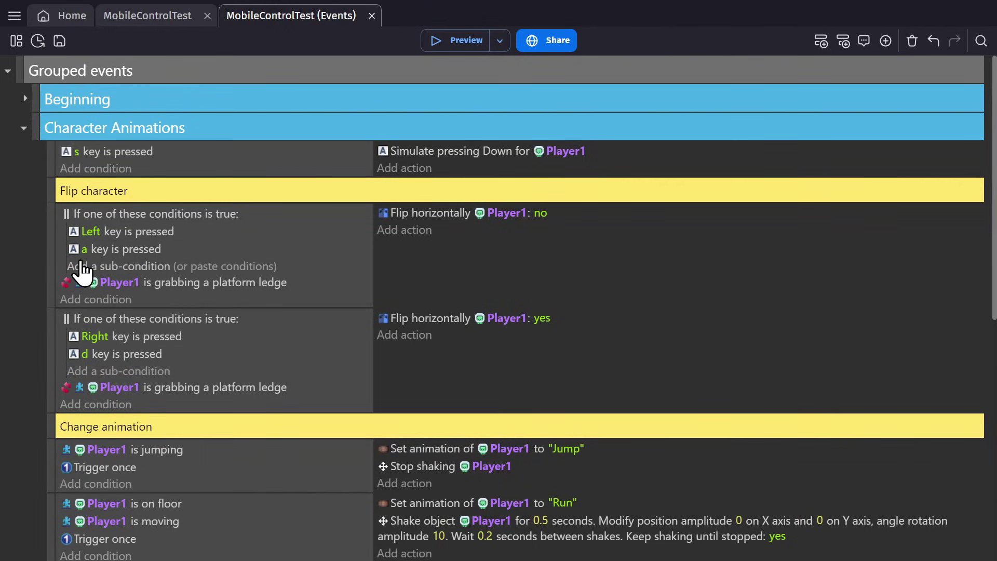
left_click(182, 268)
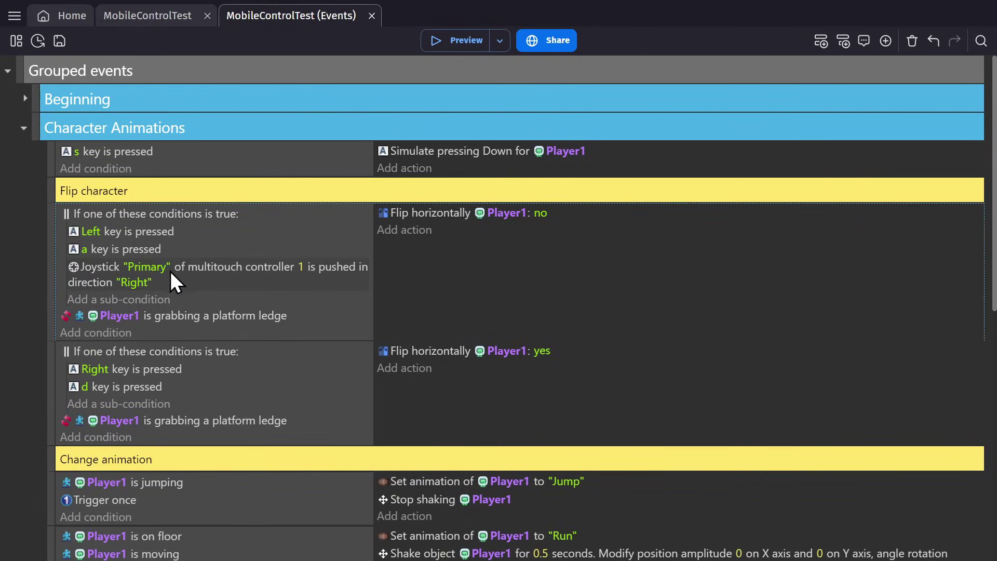
left_click_drag(212, 280, 179, 412)
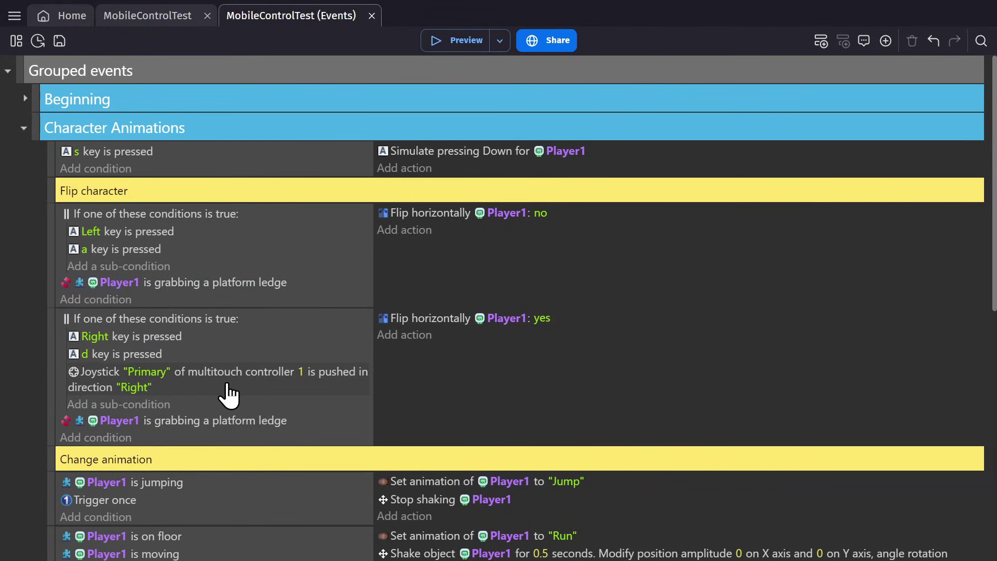
left_click(187, 266)
left_click(137, 283)
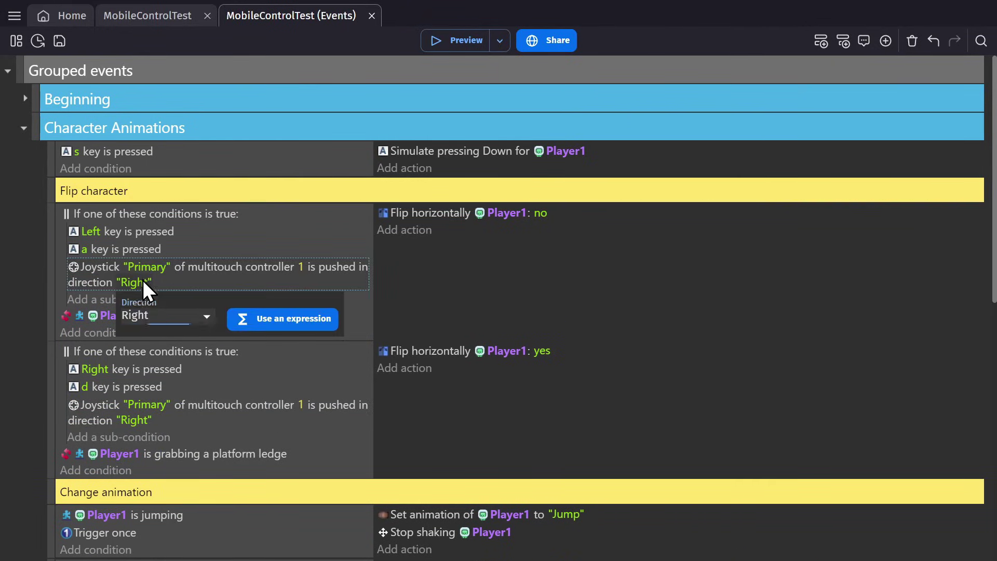
left_click(156, 316)
left_click(150, 357)
left_click(530, 236)
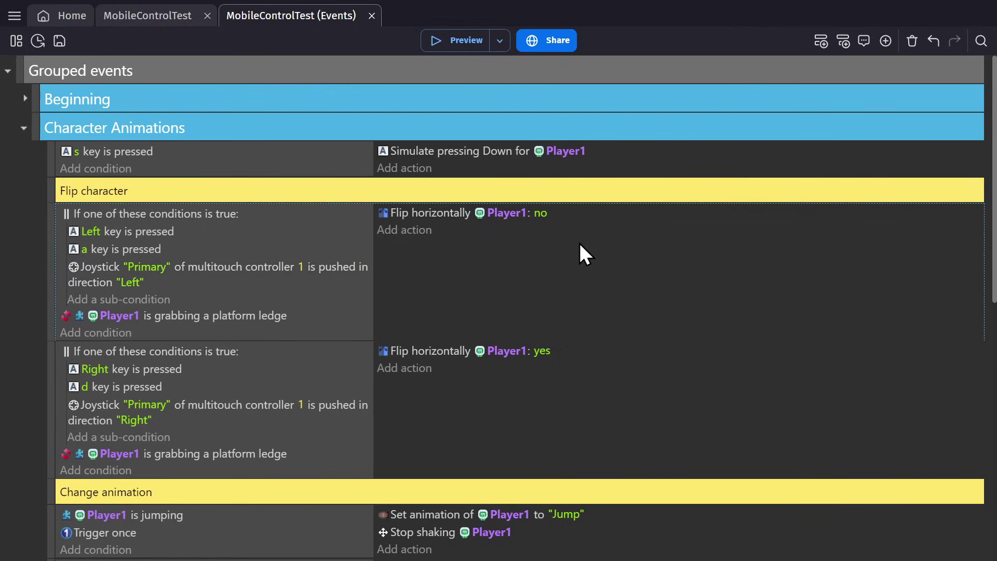
left_click(466, 40)
left_click_drag(146, 478, 256, 479)
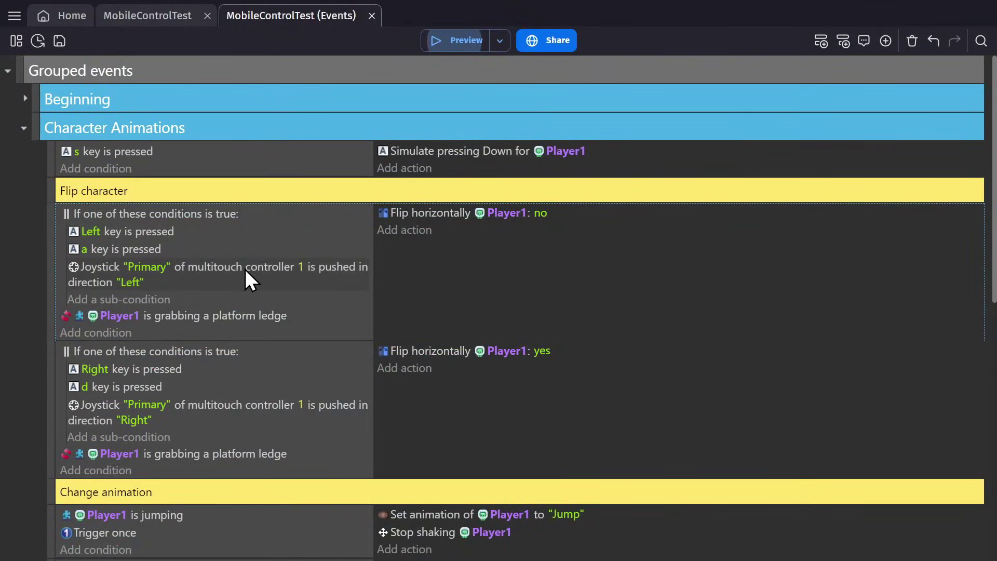
- Delete the joystick conditions from the Flip character events
left_click(250, 407, "ctrl")
key("Delete")
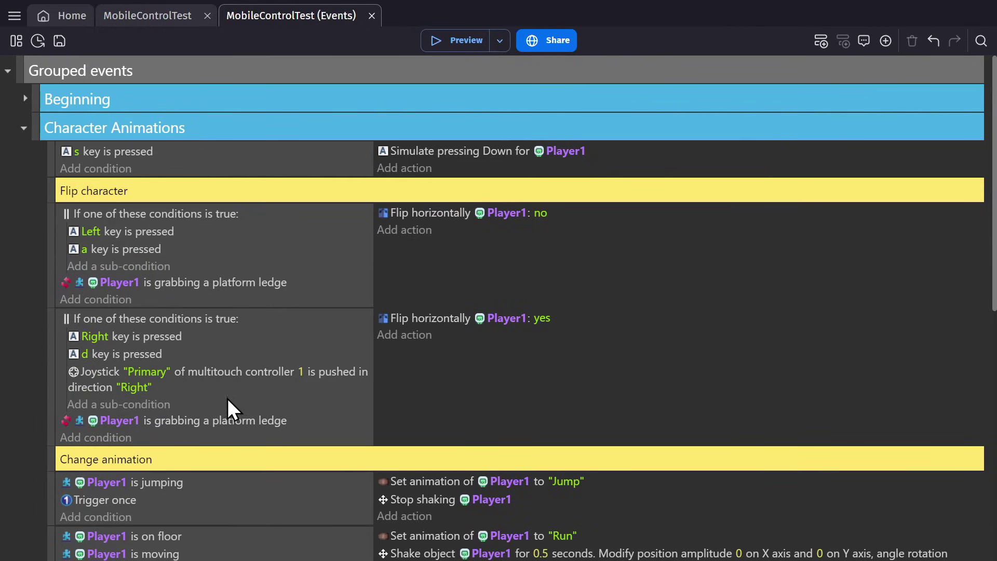
scroll(278, 242, "down", 10)
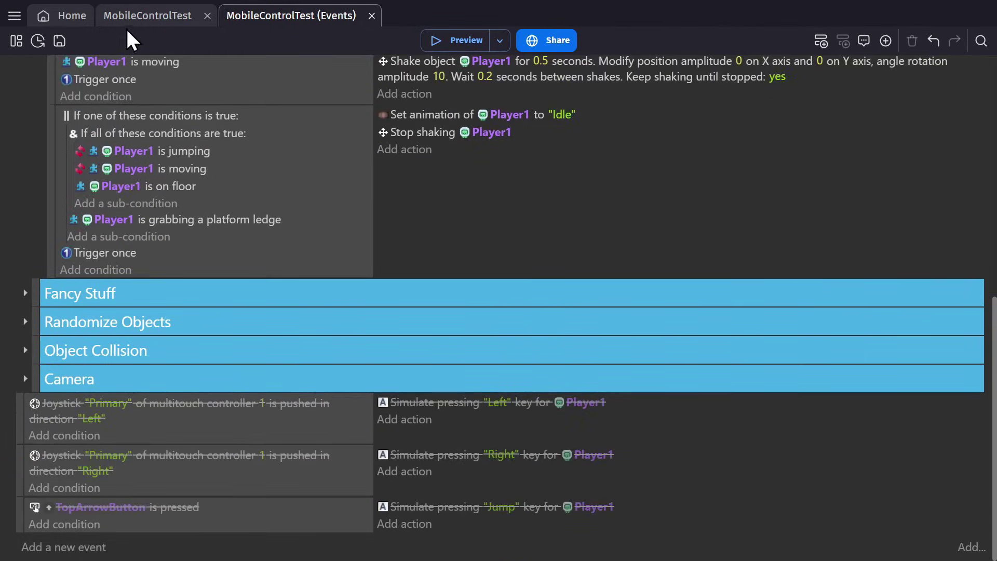
- Place a TopDownCharacter instance above the top platform in the scene
left_click(156, 16)
scroll(476, 86, "up", 10, "ctrl")
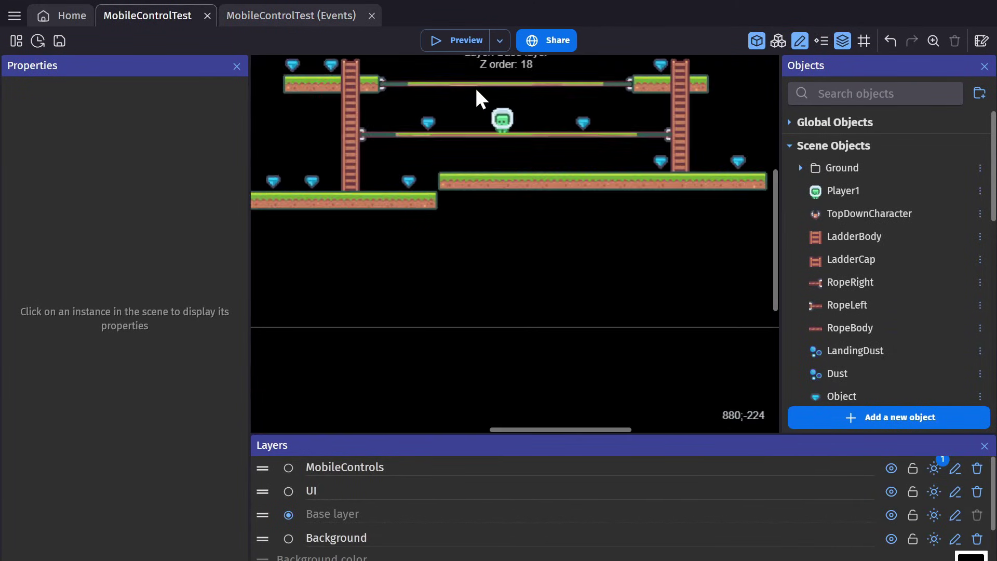
middle_click_drag(480, 130, 450, 204)
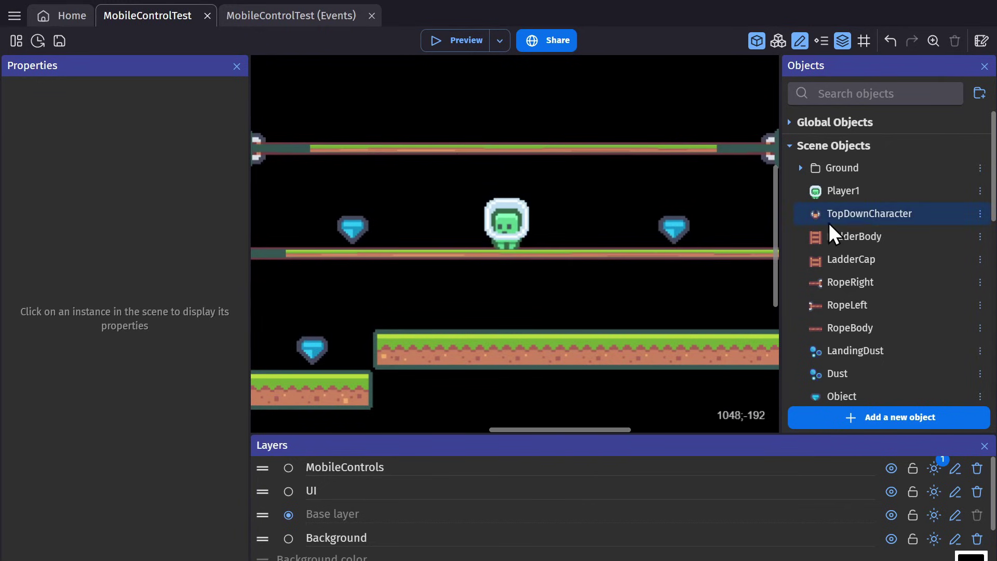
left_click_drag(829, 221, 538, 76)
middle_click_drag(538, 76, 534, 234)
- Give TopDownCharacter the TopDownMovement behavior
double_click(502, 136)
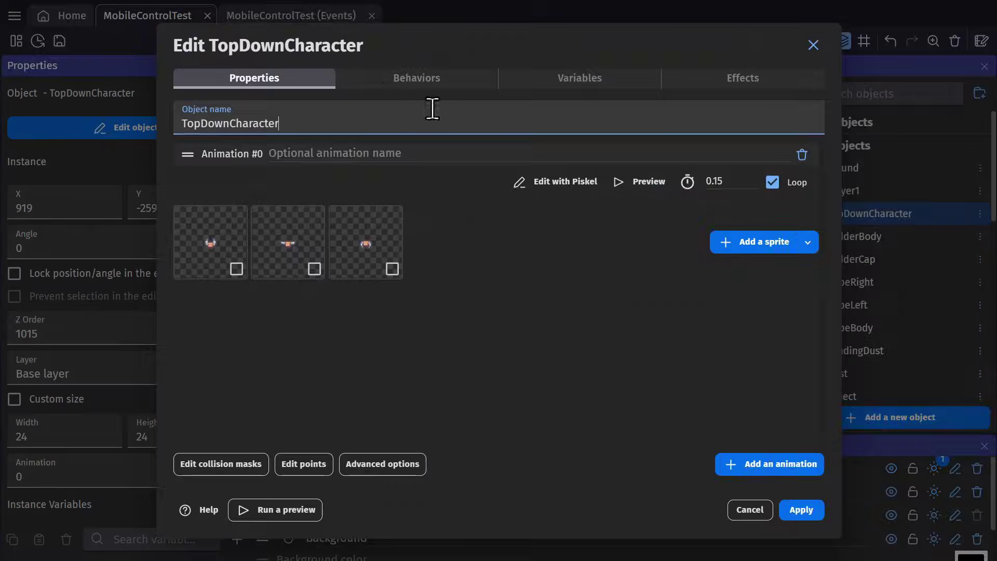
left_click(390, 78)
left_click(500, 300)
type("remap")
double_click(403, 81)
type("top")
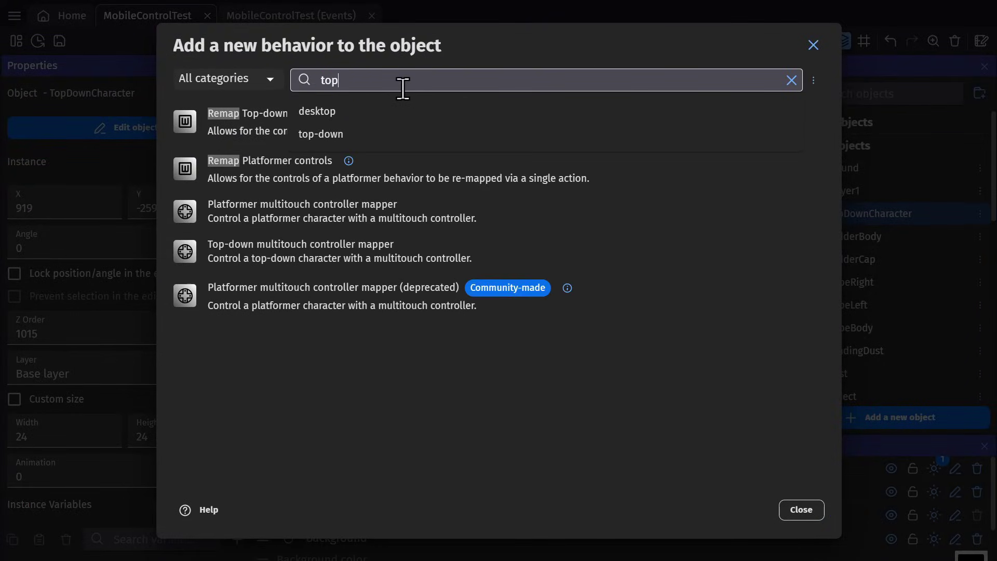
left_click(364, 132)
left_click(242, 144)
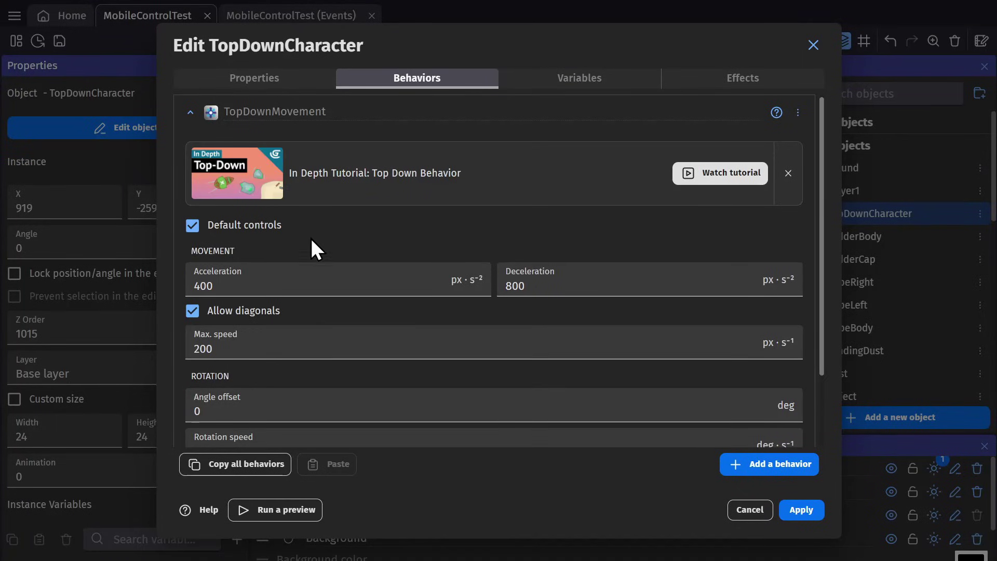
scroll(258, 311, "down", 3)
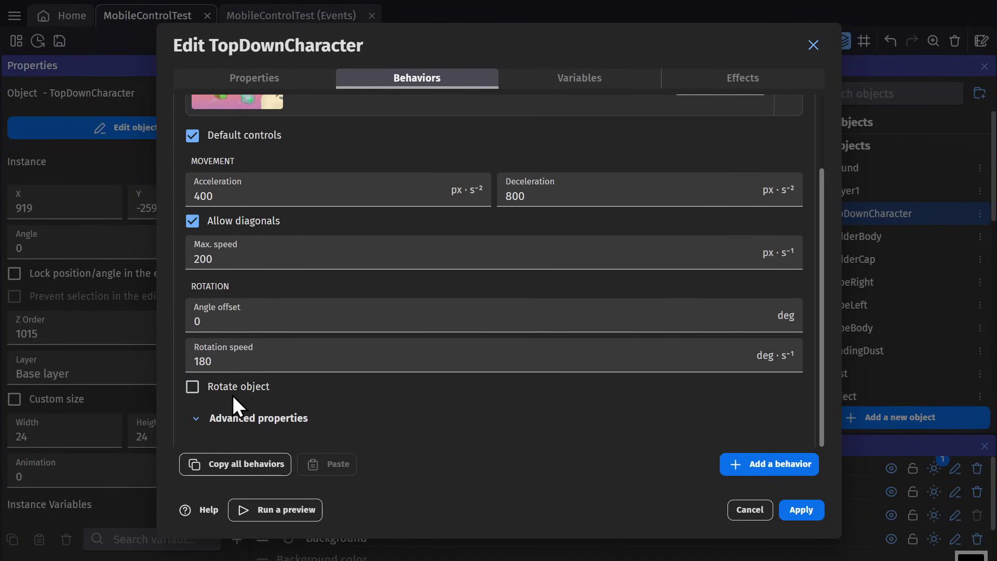
scroll(280, 416, "up", 3)
- Add the Top-down multitouch controller mapper, keeping Analog stick mode and controller identifier 1
left_click(751, 465)
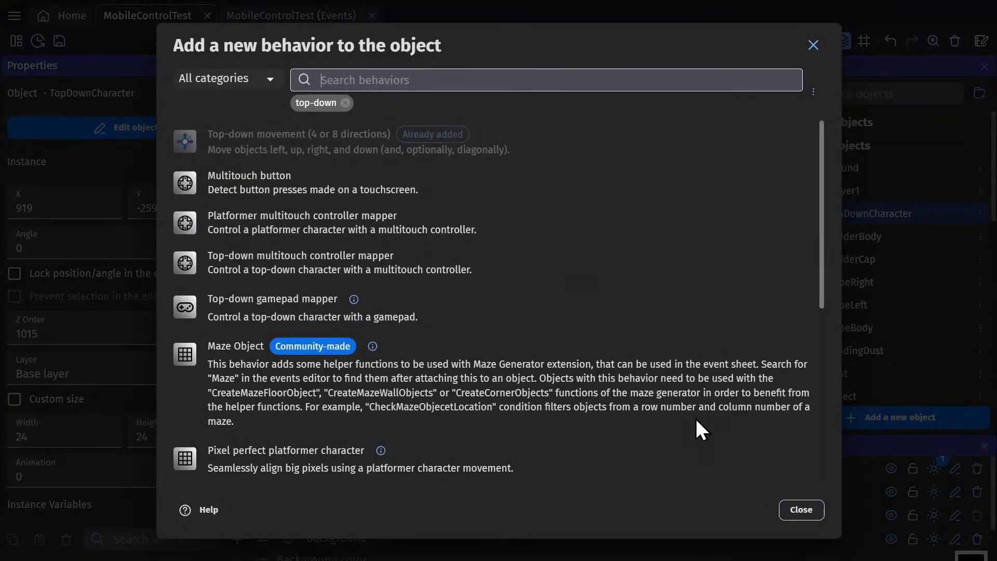
type("remap")
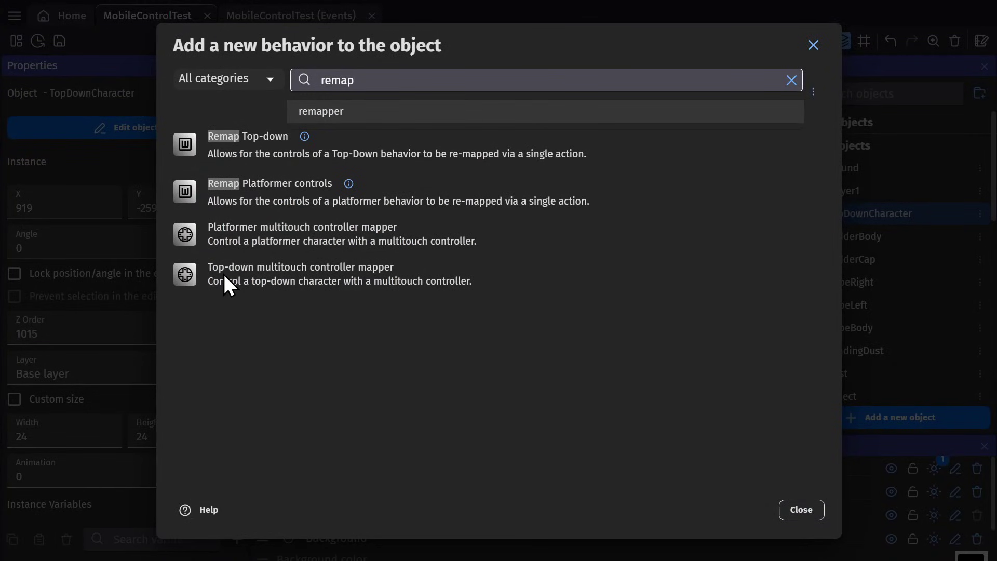
left_click(280, 275)
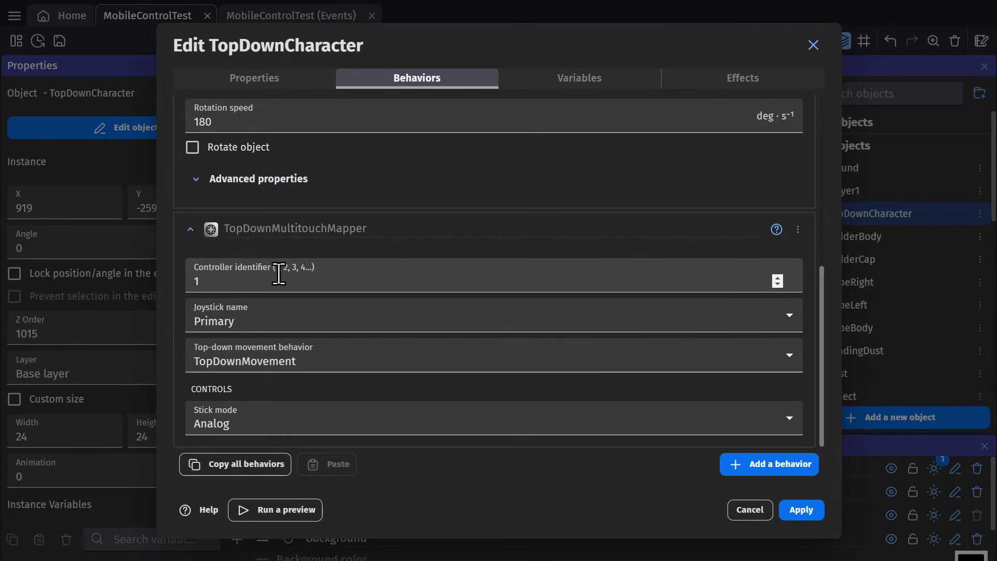
left_click(356, 425)
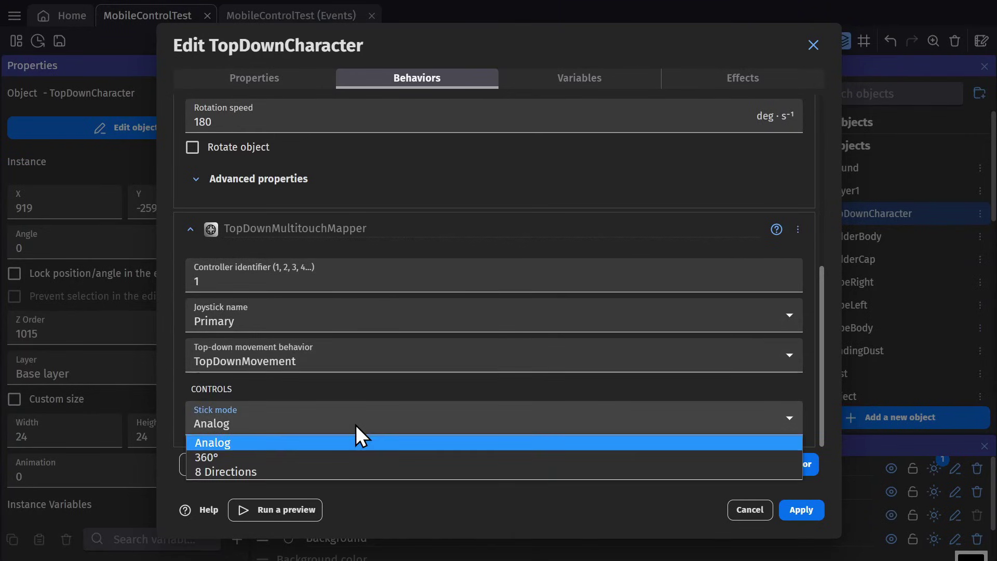
left_click(291, 444)
left_click(243, 283)
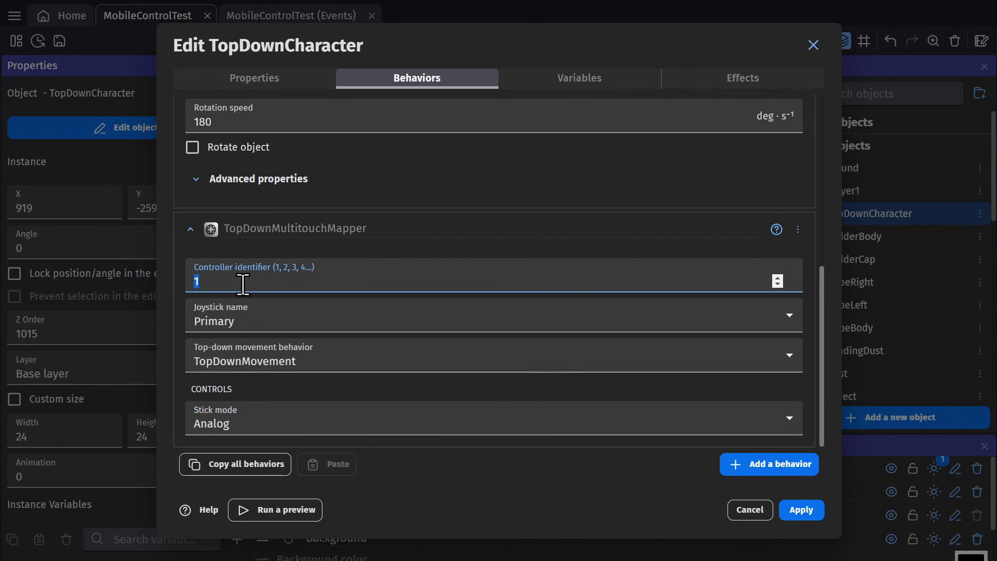
- Apply TopDownCharacter's behaviors, then preview and steer the bat with the on-screen joystick
left_click(797, 510)
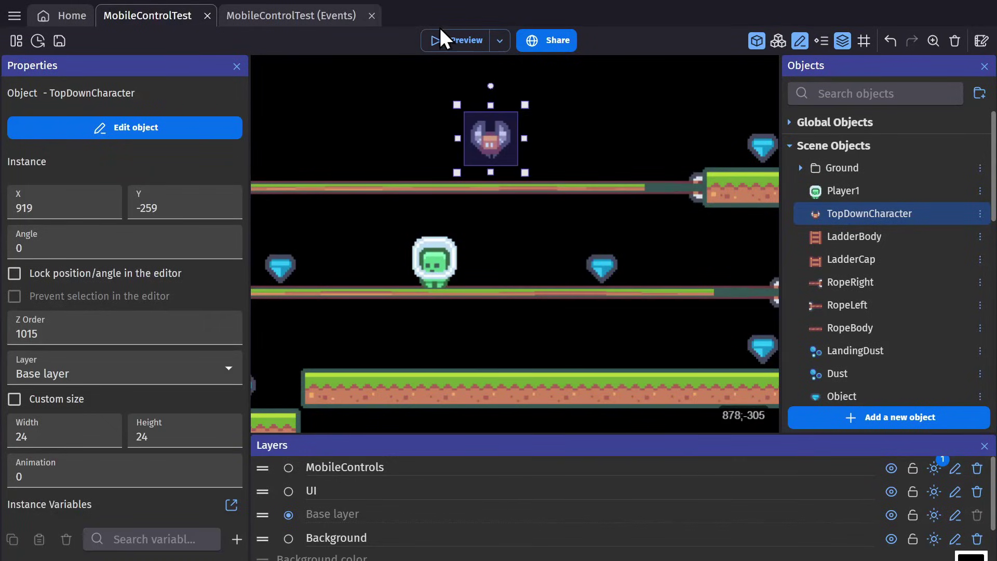
left_click(451, 41)
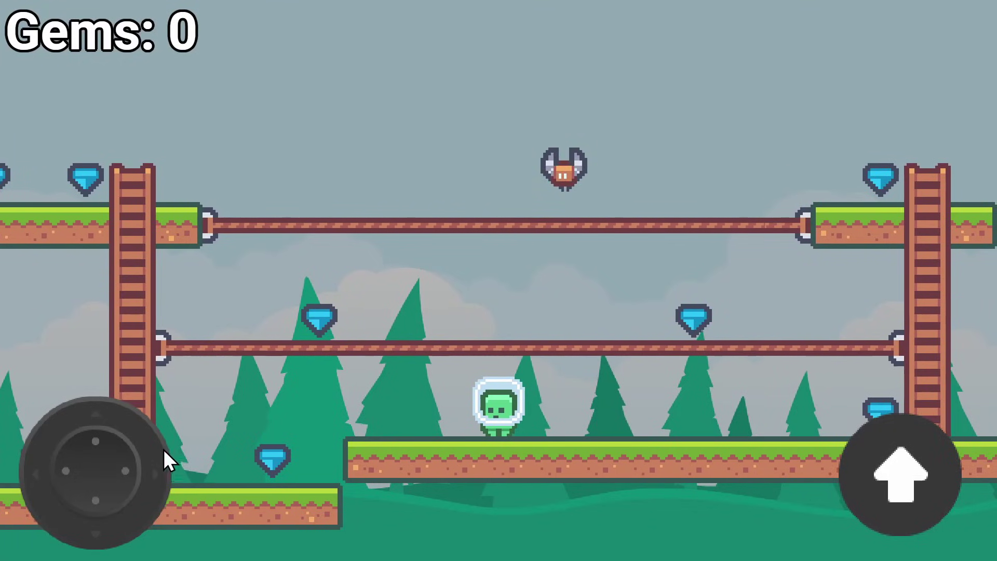
left_click_drag(90, 467, 89, 506)
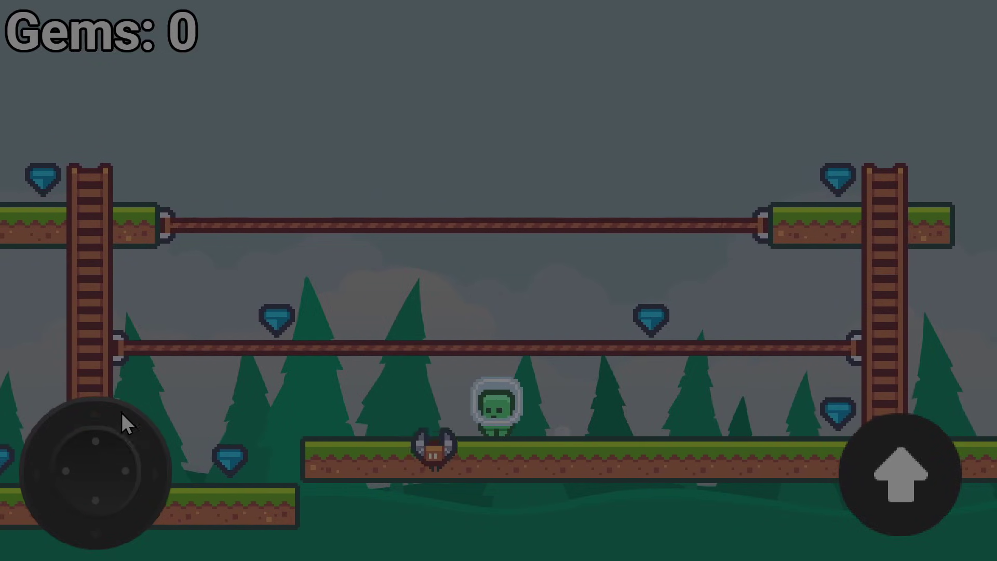